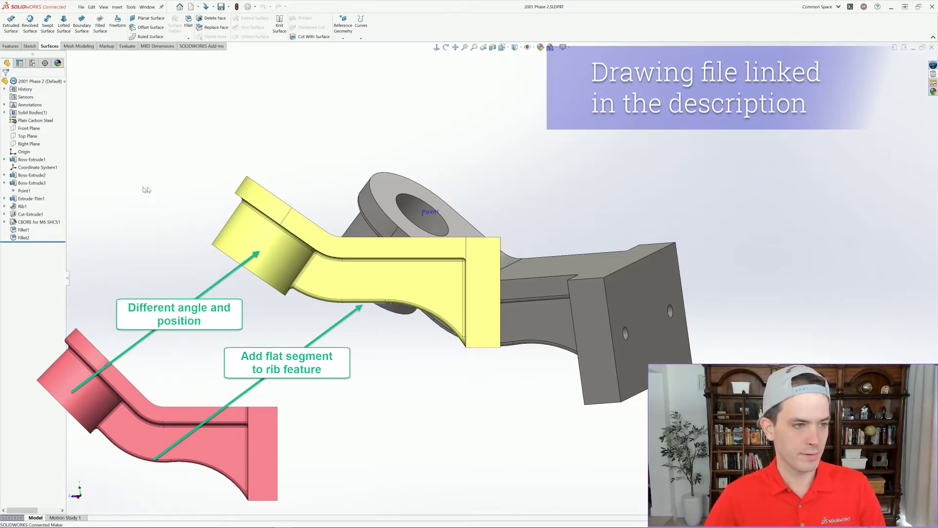
Step: Select and then clear Coordinate System1, and orbit the bracket to a side-on view
click(53, 167)
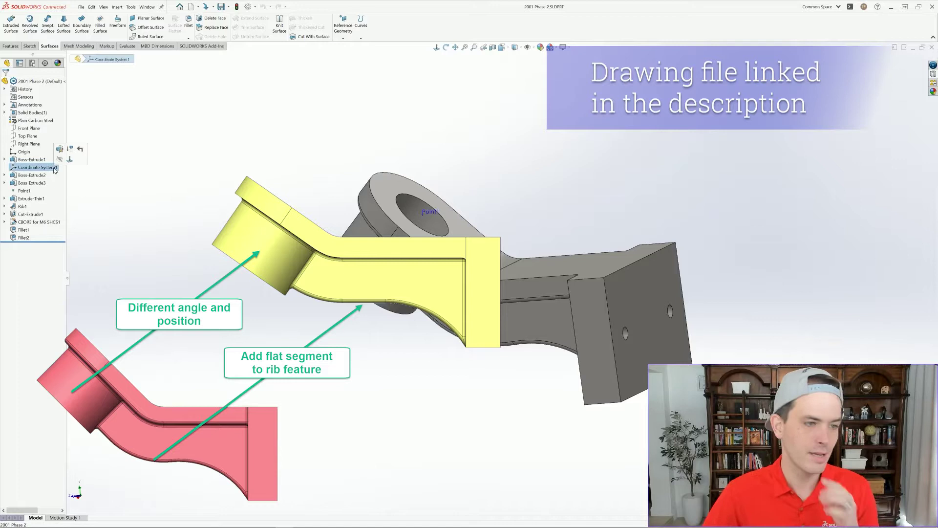
key(Escape)
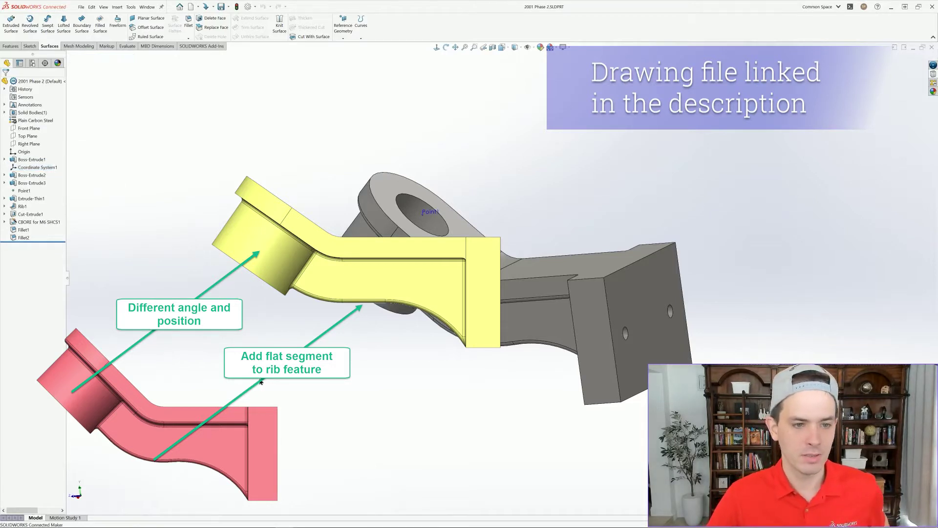
middle_drag(260, 382, 295, 369)
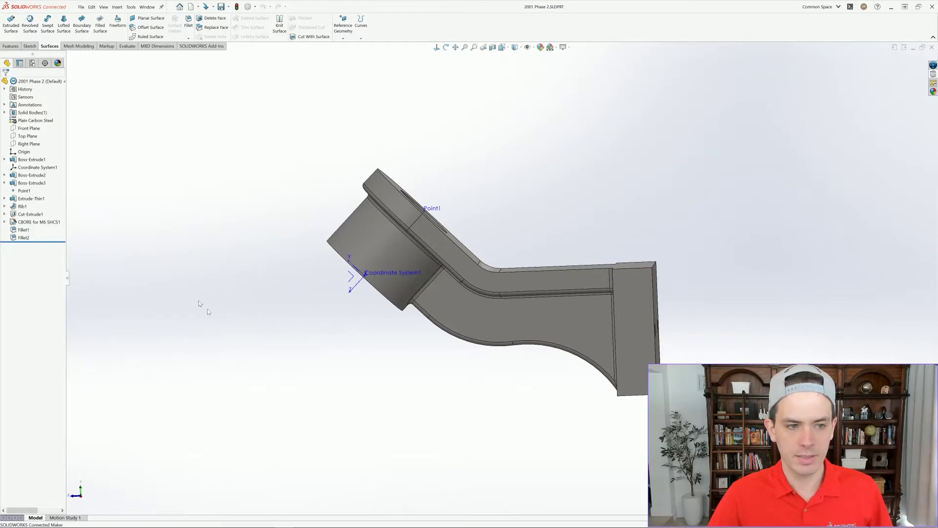
Step: Edit Coordinate System1, keeping Y at 45 mm and changing the first rotation to 55 degrees
right_click(49, 167)
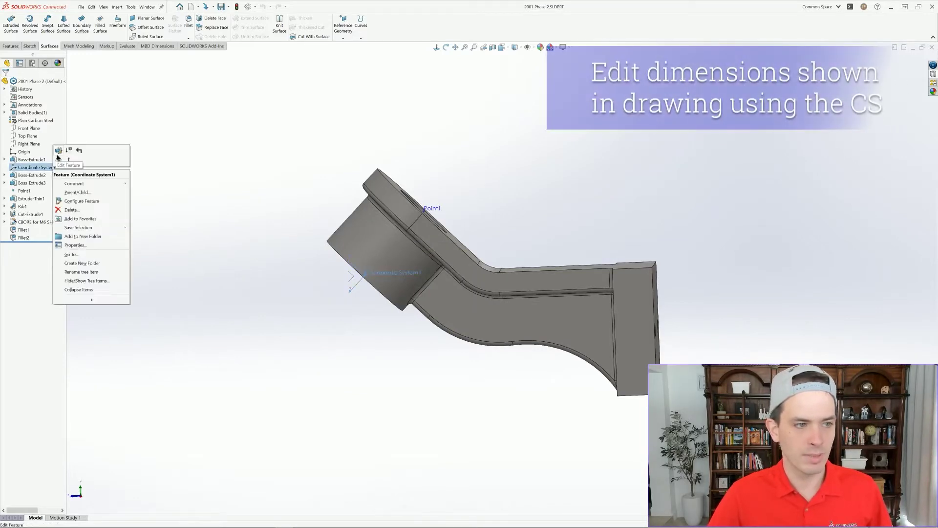
click(58, 153)
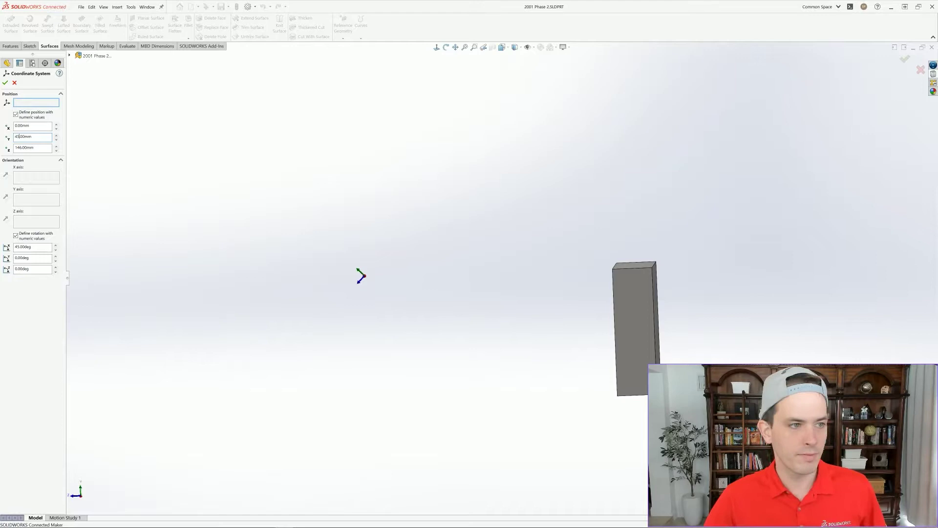
key(Return)
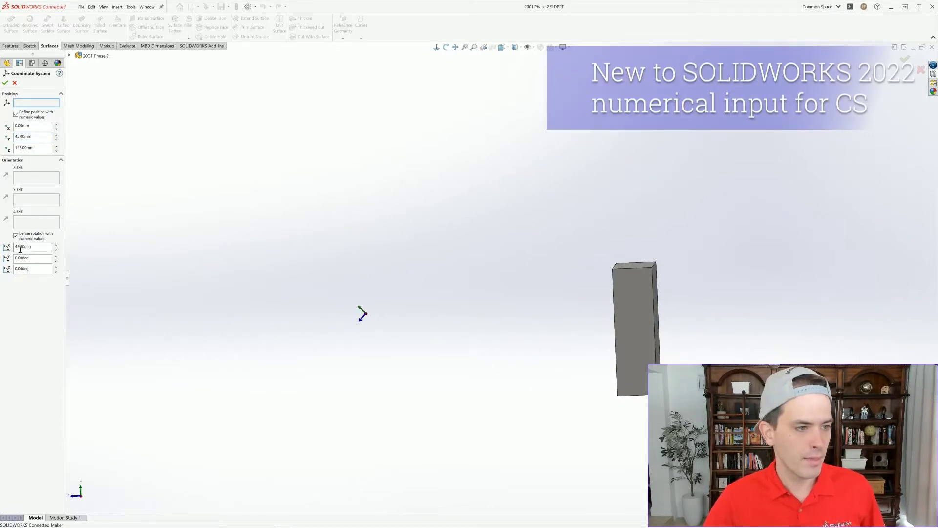
text(5)
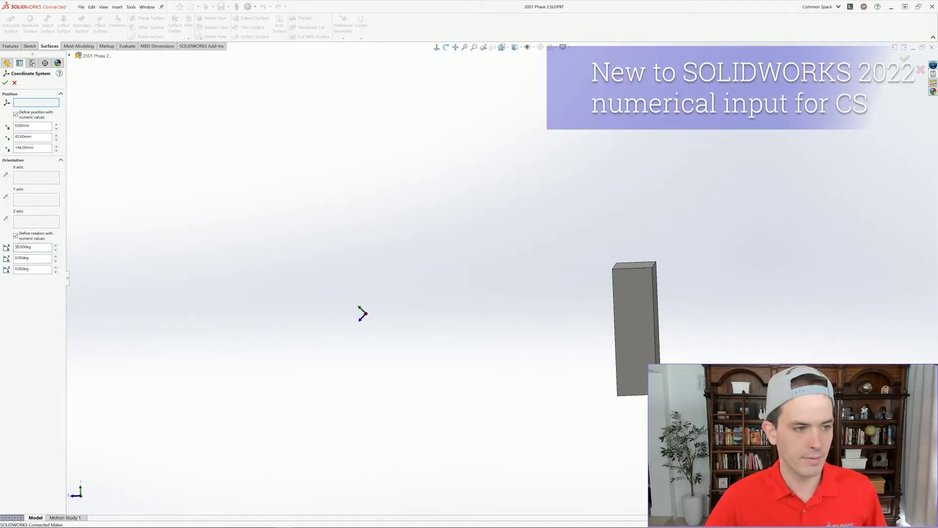
key(Return)
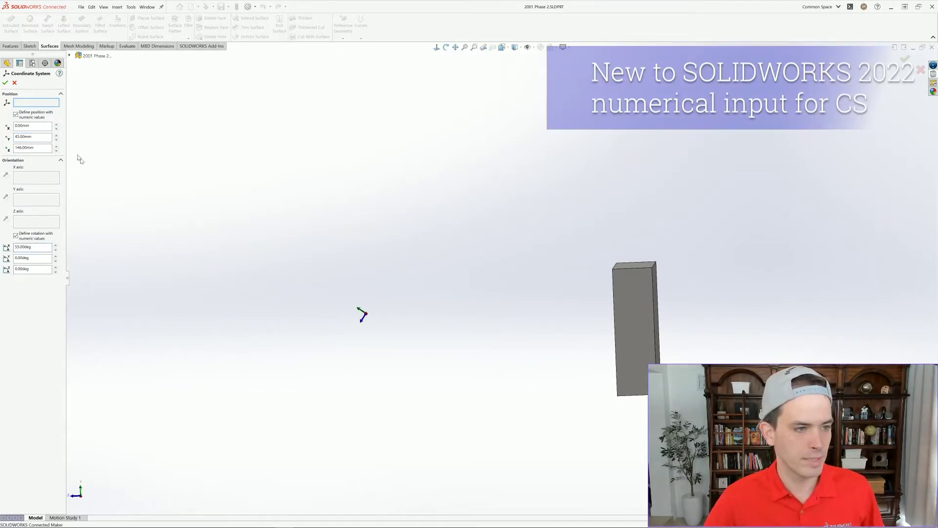
click(5, 83)
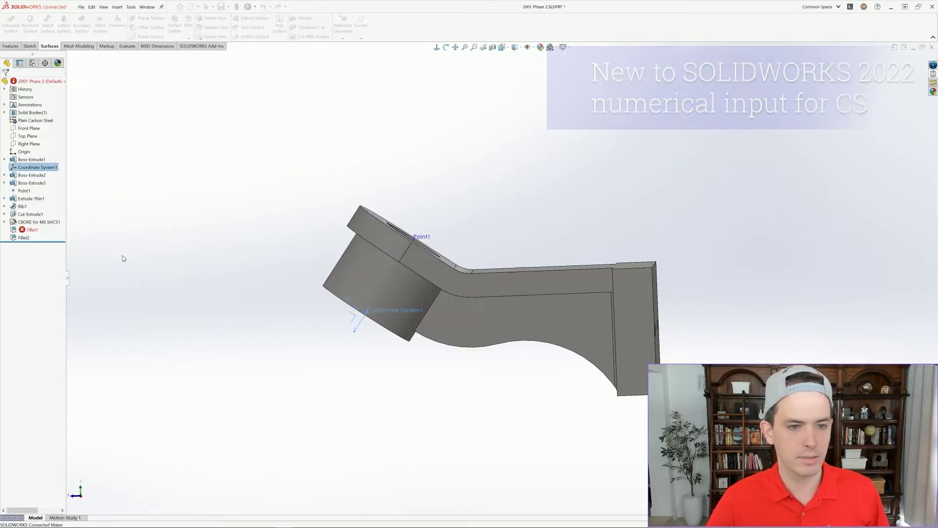
click(233, 369)
mouse_move(32, 232)
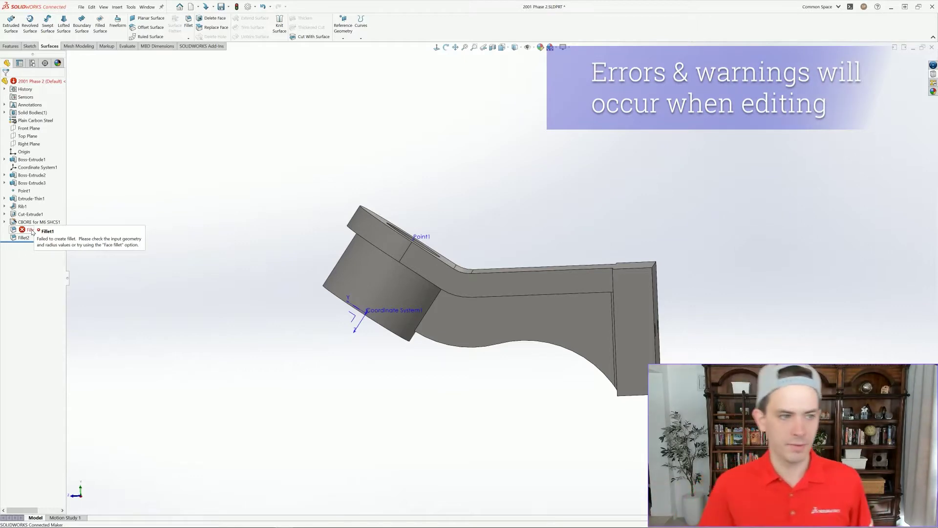
middle_drag(390, 410, 457, 323)
scroll(455, 324, down, 6)
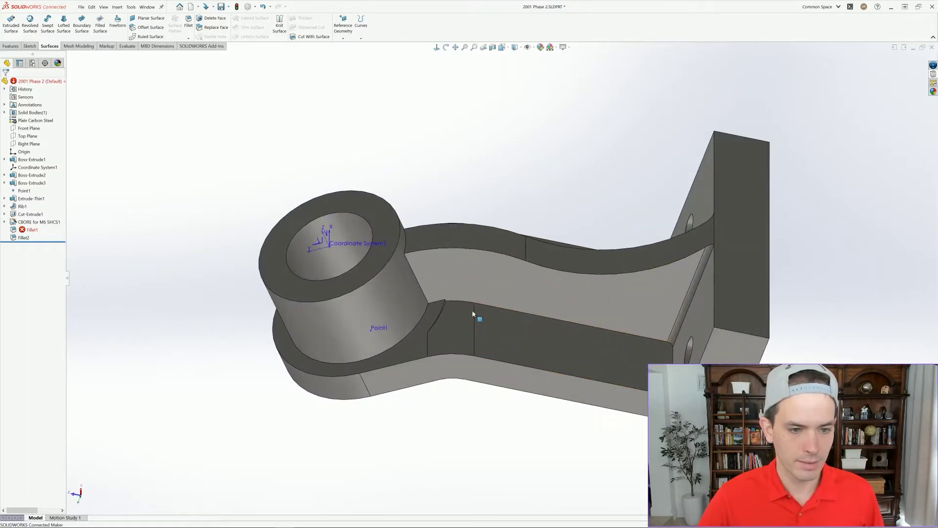
scroll(453, 324, down, 3)
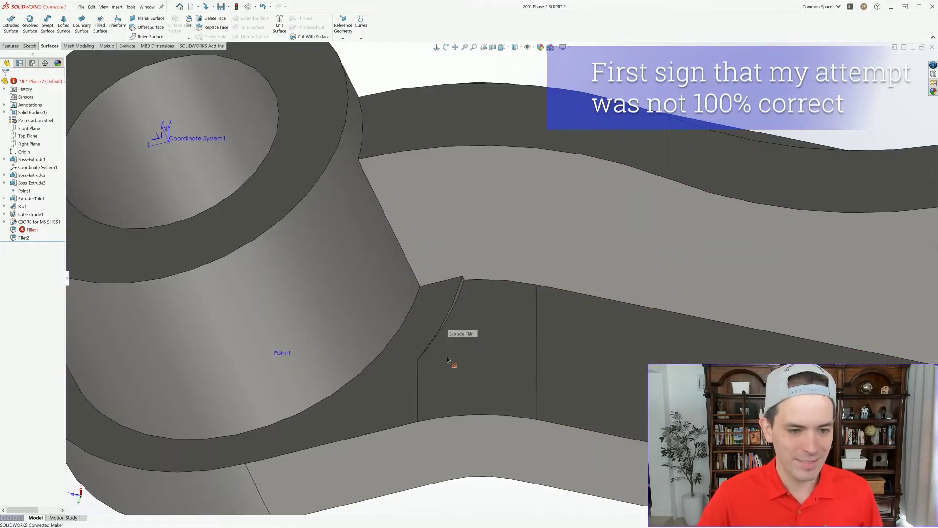
scroll(461, 307, down, 4)
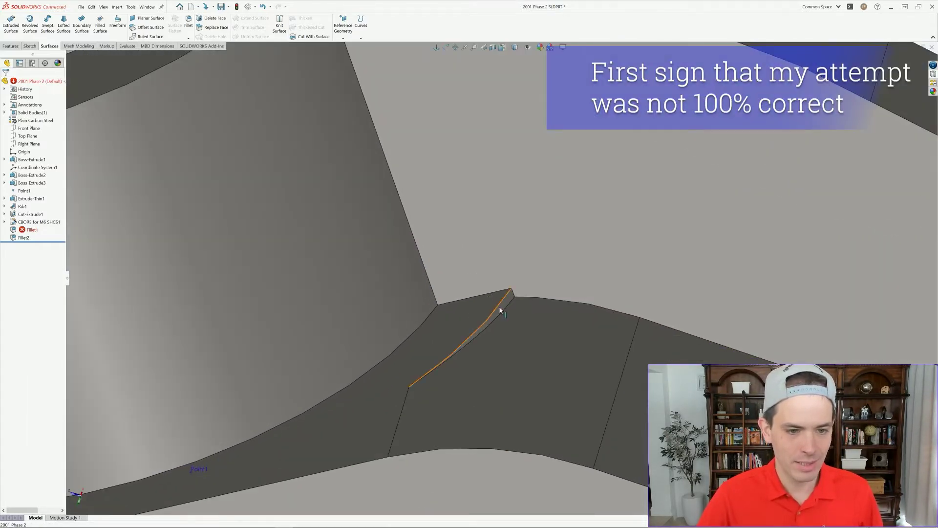
scroll(499, 328, up, 10)
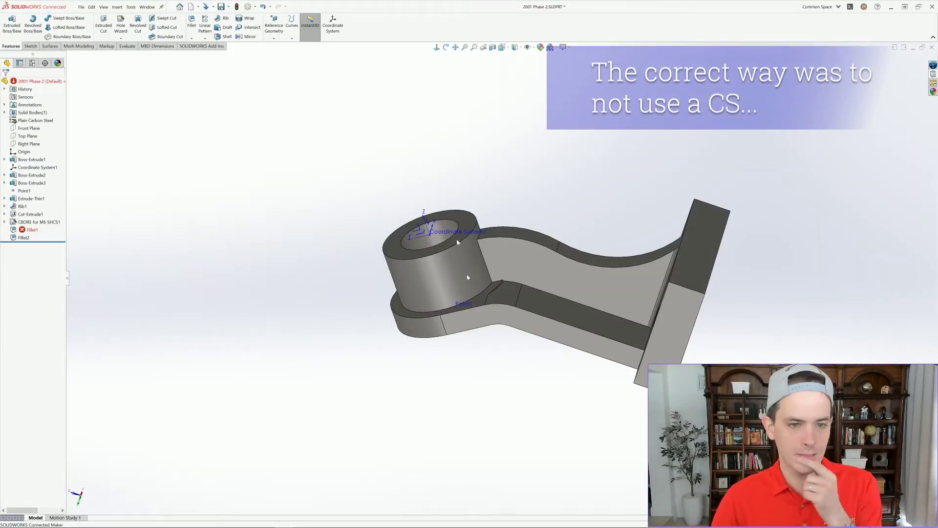
middle_drag(515, 383, 529, 350)
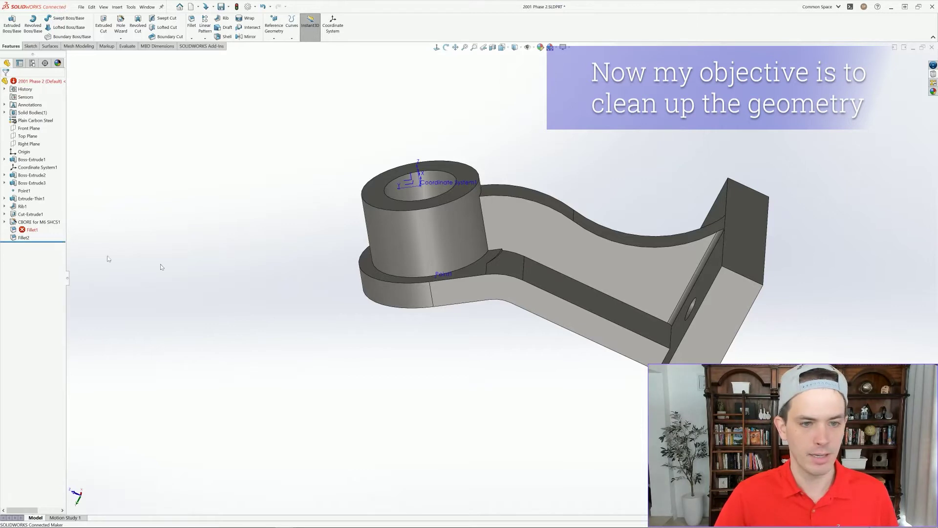
scroll(530, 249, down, 3)
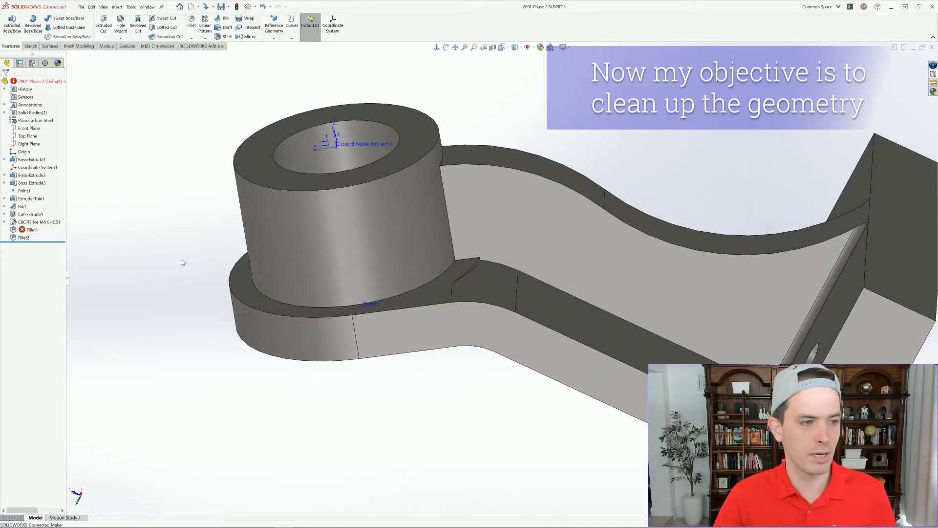
Step: Roll back above Rib1 and delete the arm face, base face, boss ring and cylinder wall
drag(59, 246, 57, 205)
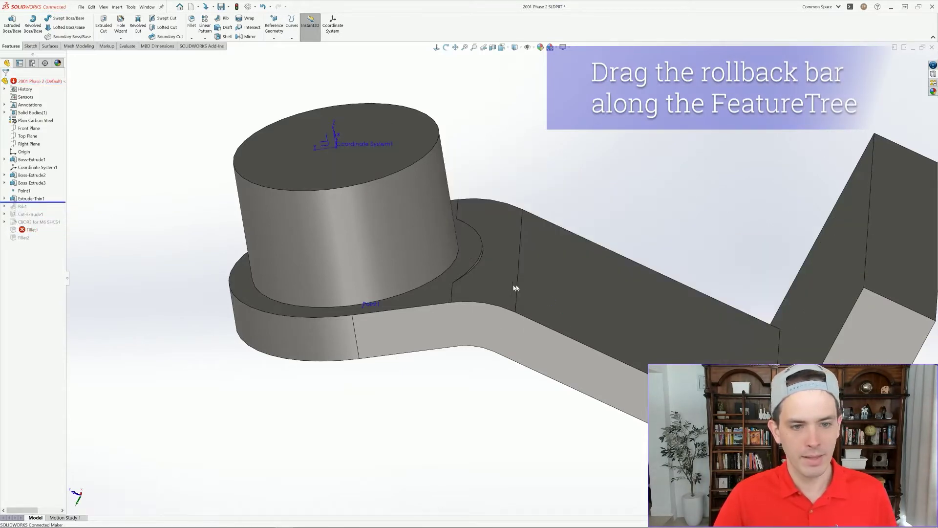
scroll(508, 286, down, 3)
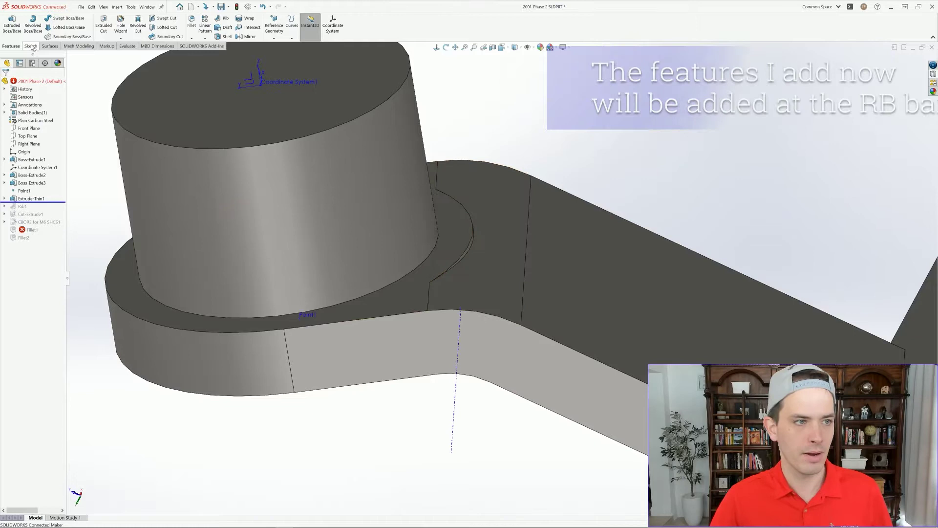
click(50, 46)
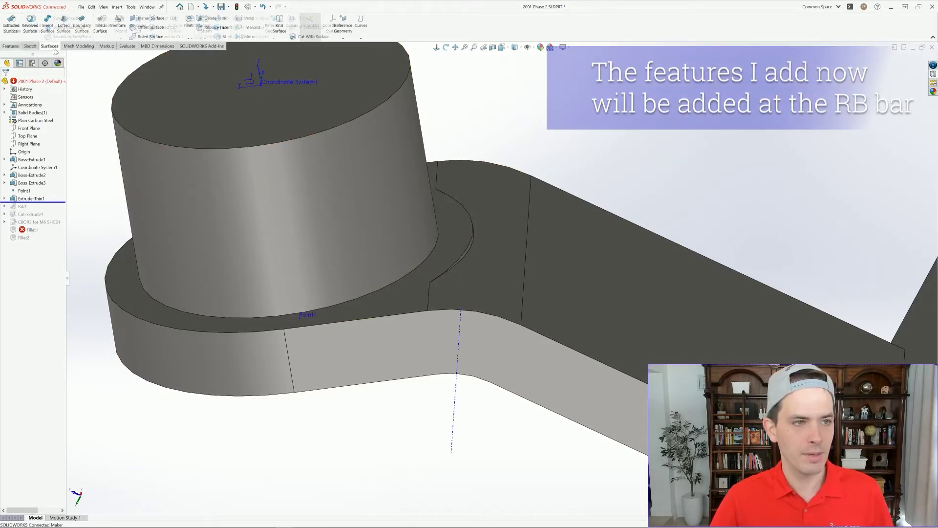
click(212, 18)
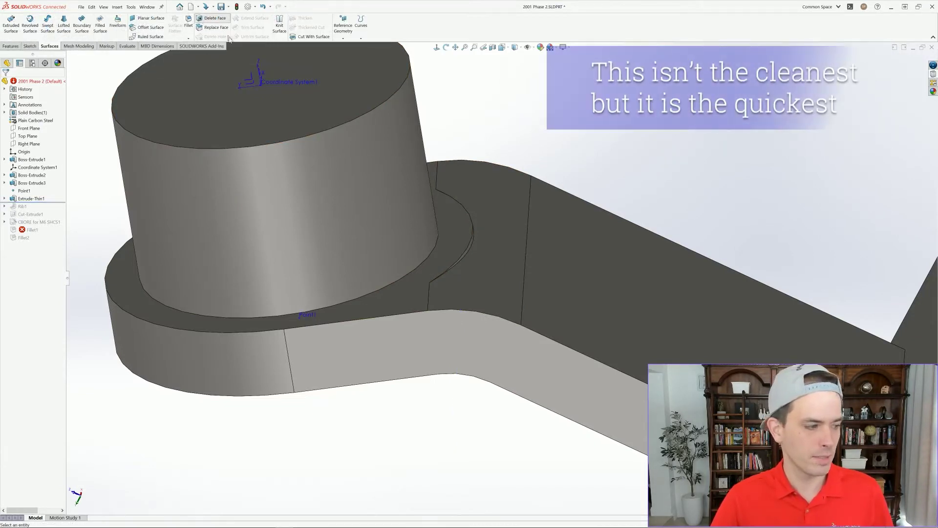
click(489, 277)
click(454, 245)
click(265, 315)
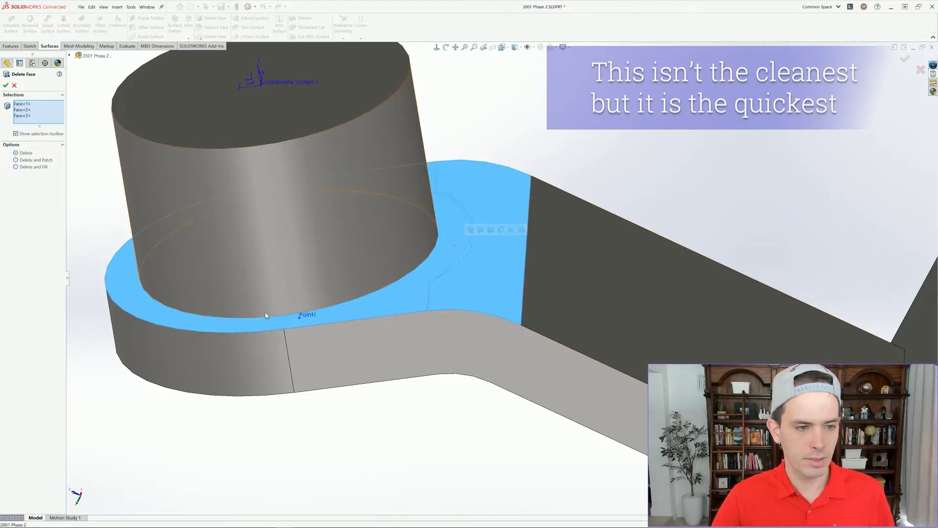
click(262, 268)
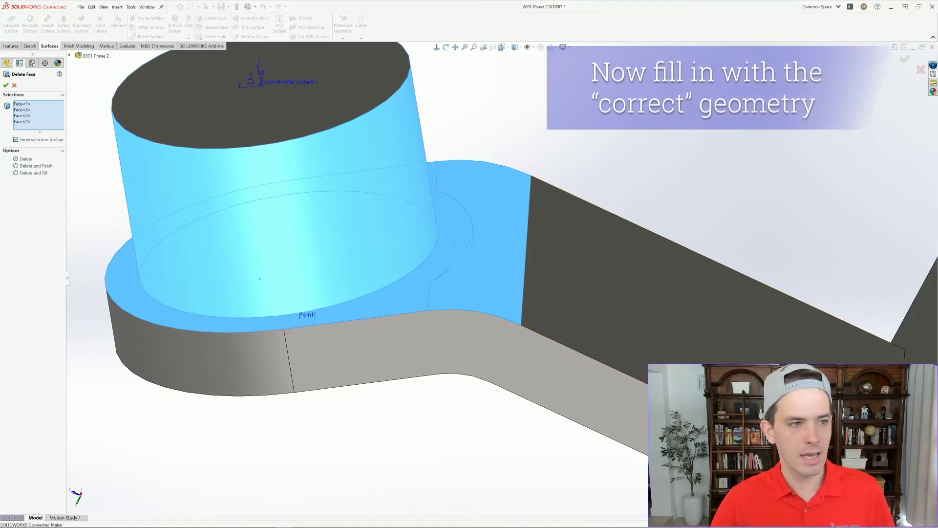
click(6, 85)
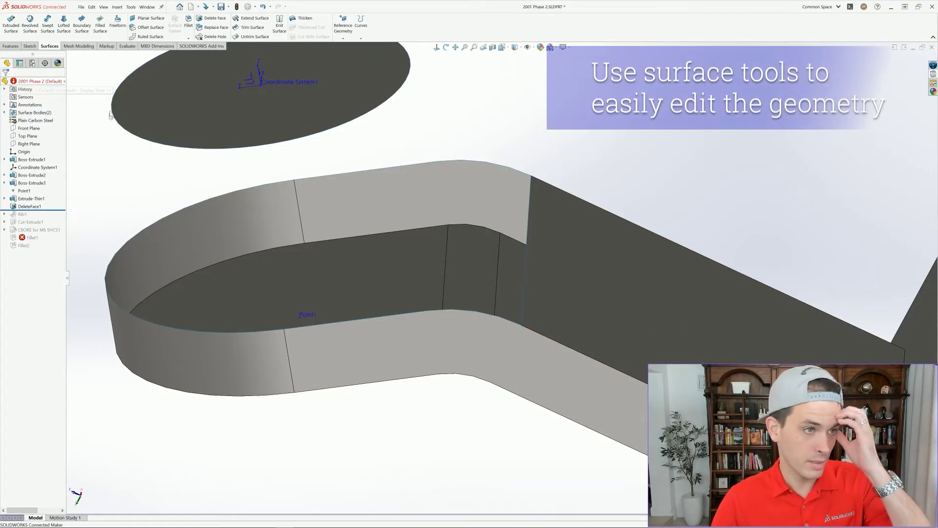
Step: Create a reversed 64 mm ruled surface along the curved wall's two top edges
click(144, 37)
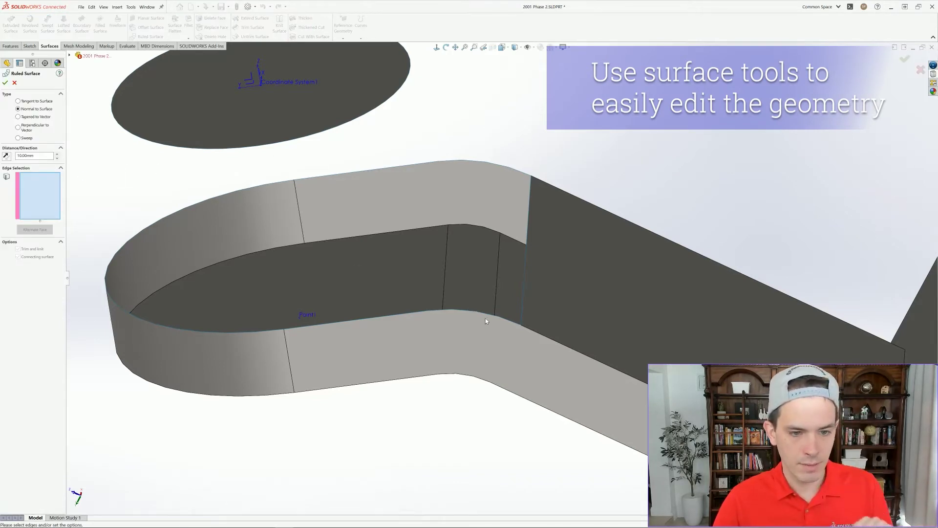
click(437, 317)
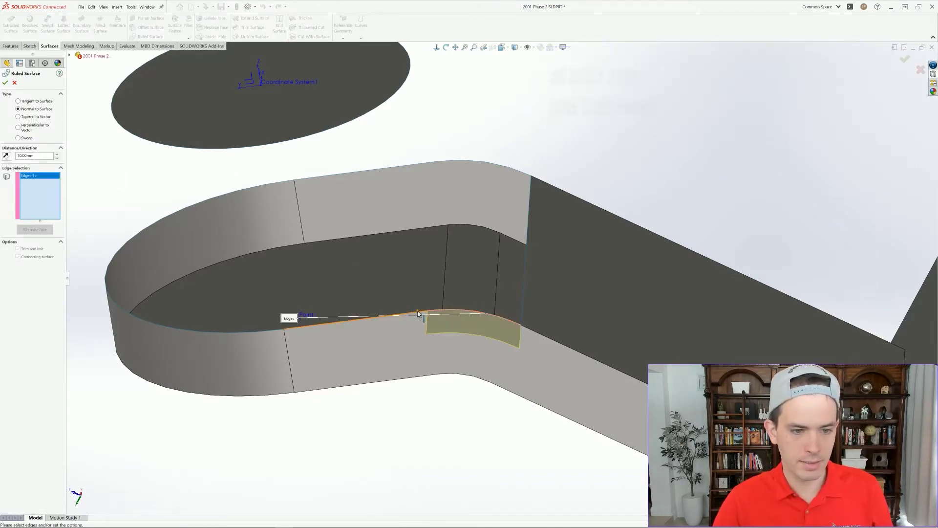
click(356, 321)
click(6, 156)
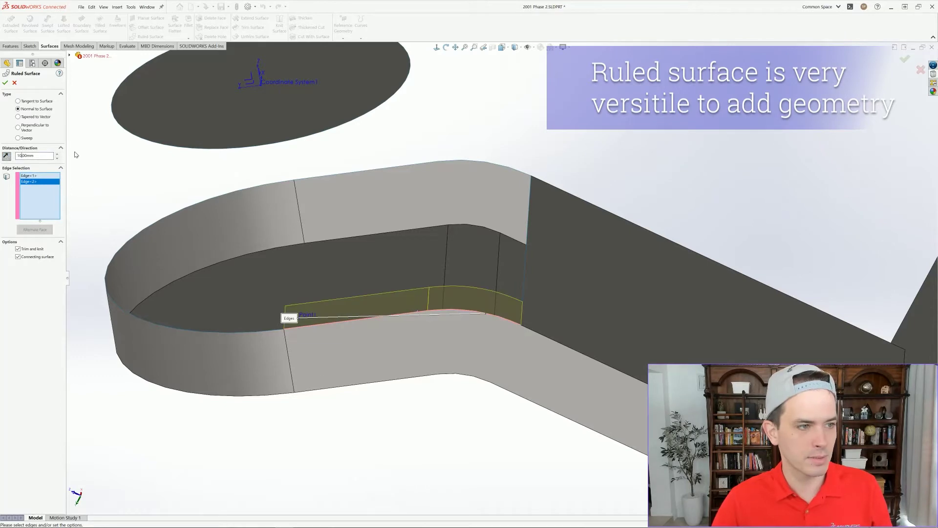
key(Return)
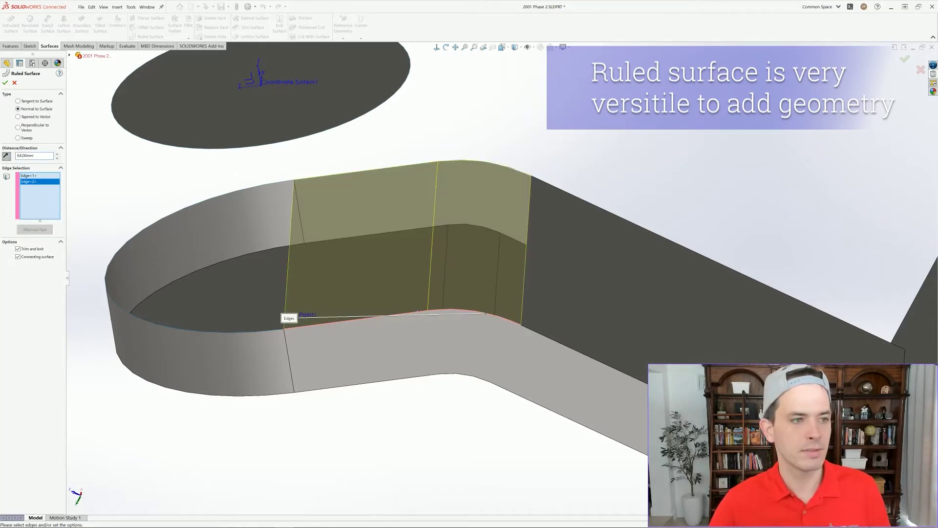
click(5, 83)
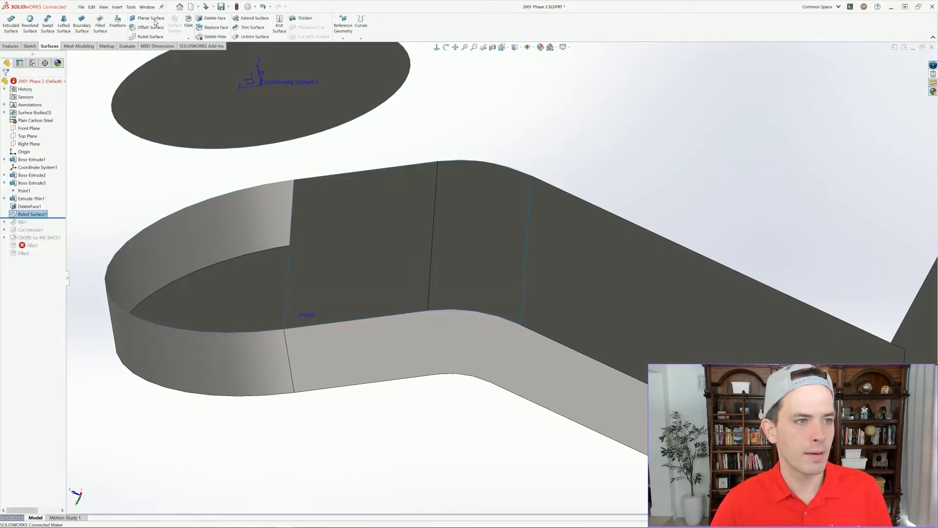
Step: Cap the curved end with a planar surface bounded by its two edges
key(ctrl+shift+p)
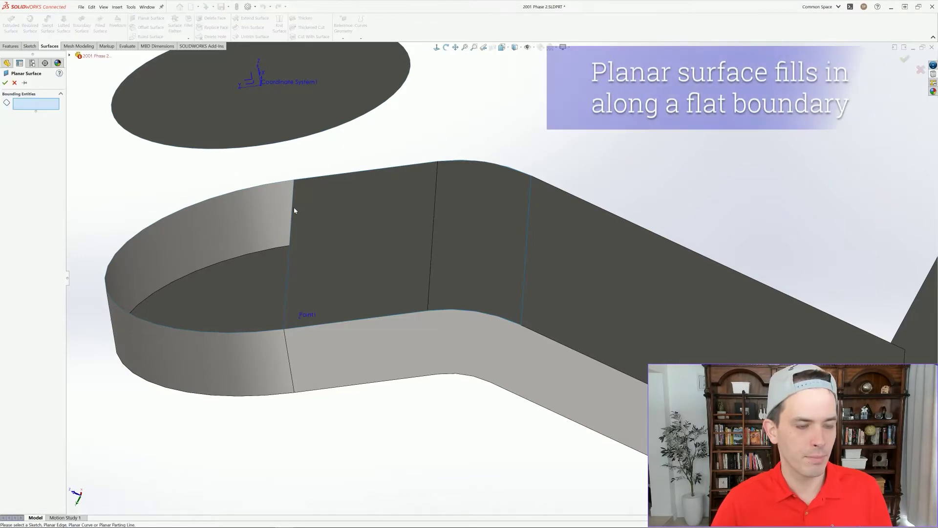
click(294, 210)
click(284, 184)
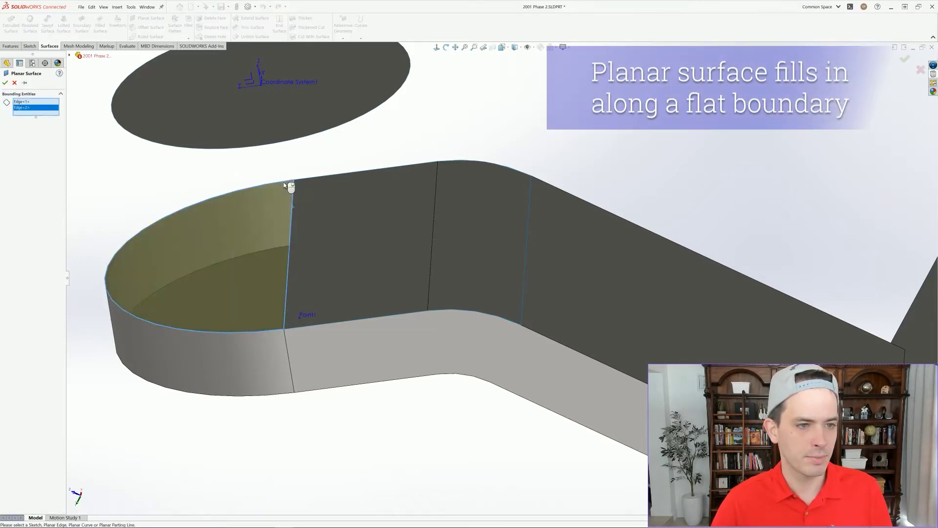
right_click(284, 183)
scroll(407, 207, up, 2)
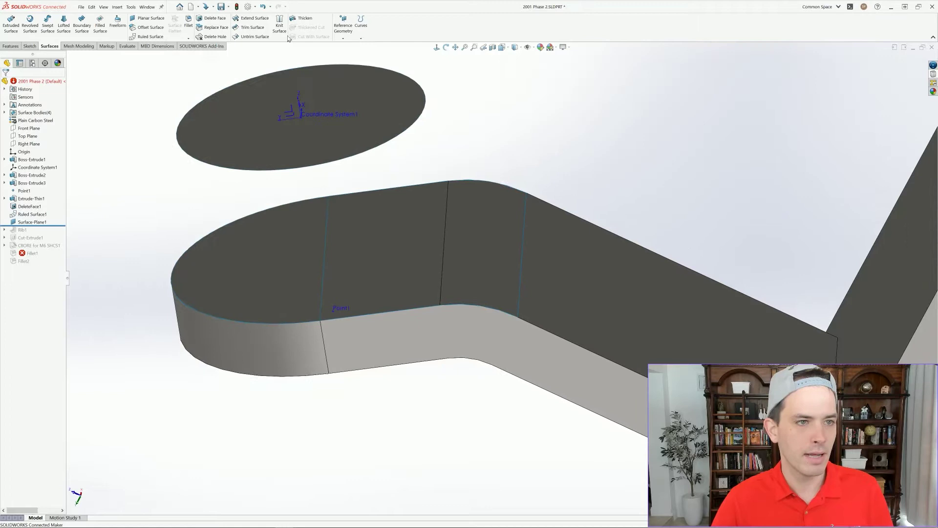
Step: Knit DeleteFace1 and the new surfaces together into a solid body
key(ctrl+shift+k)
click(427, 273)
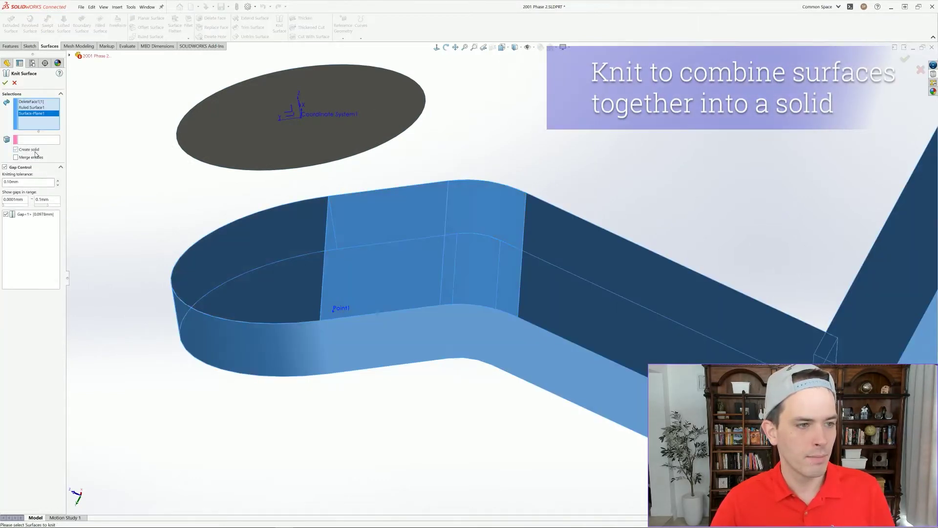
click(5, 83)
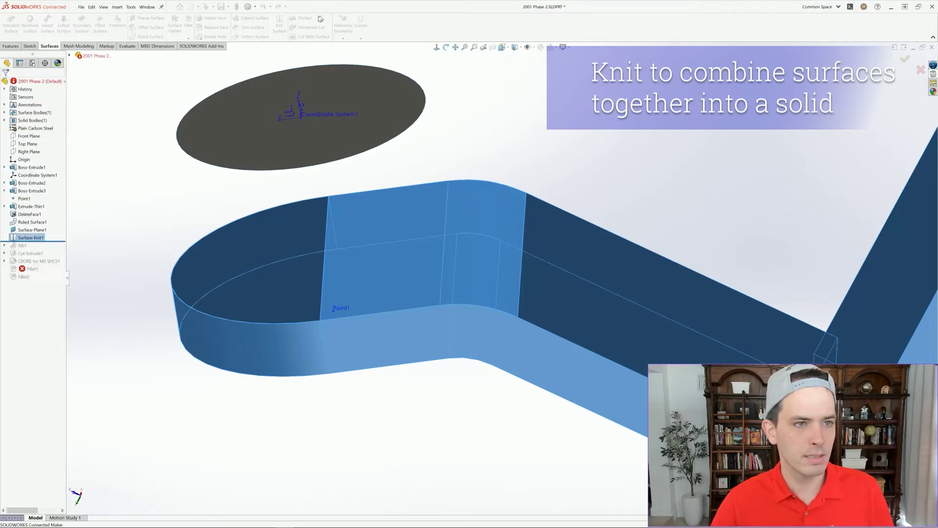
click(305, 20)
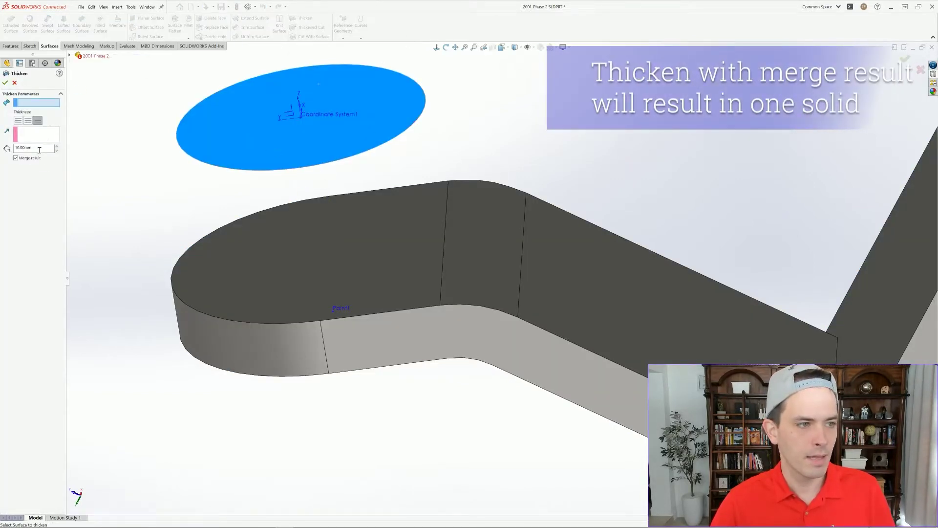
Step: Thicken the elliptical surface by 35 mm, merged with the bracket, and inspect it from below
click(205, 141)
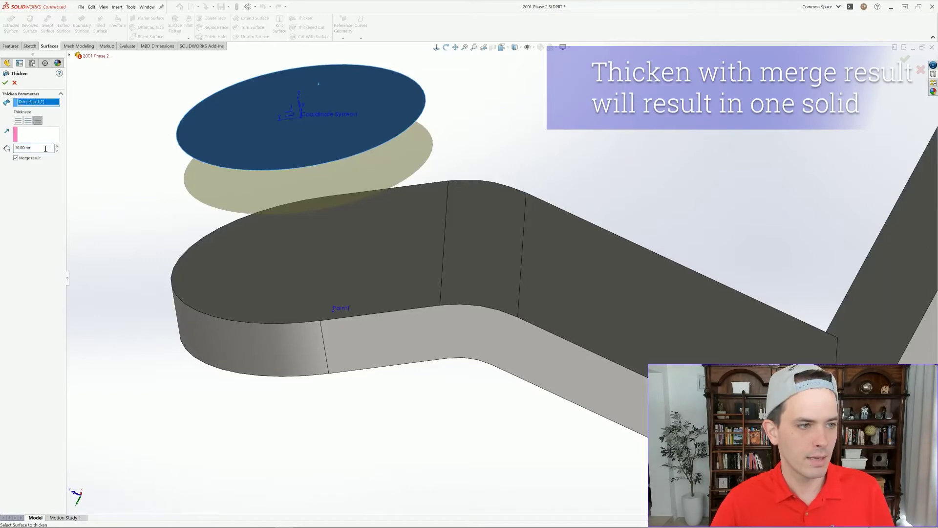
text(35)
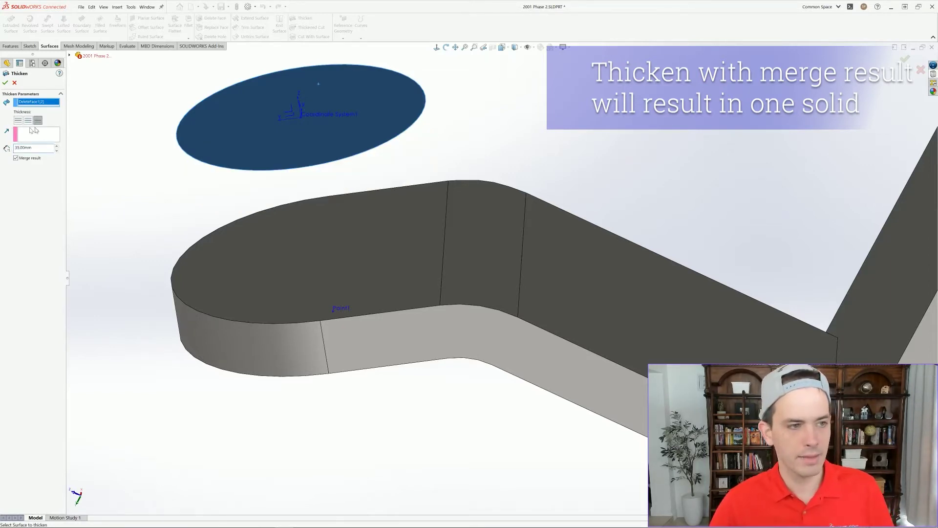
click(5, 84)
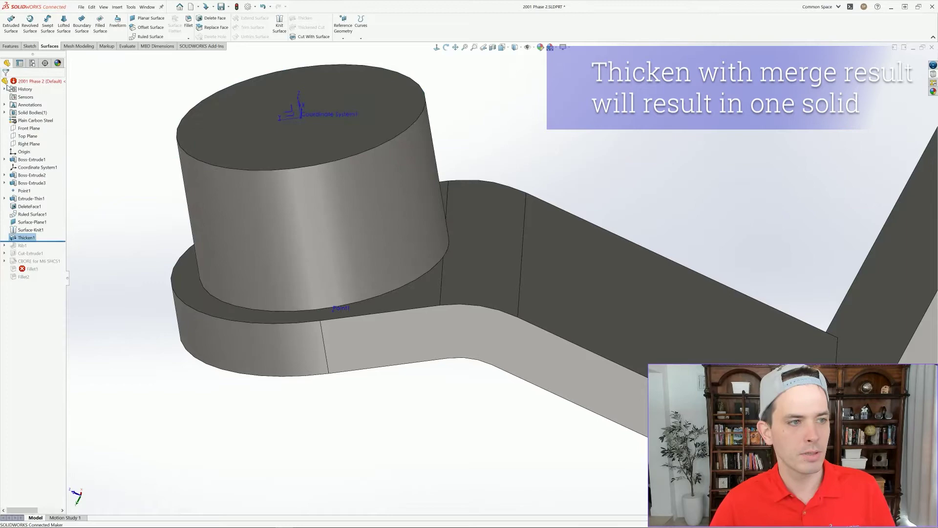
middle_drag(438, 379, 388, 296)
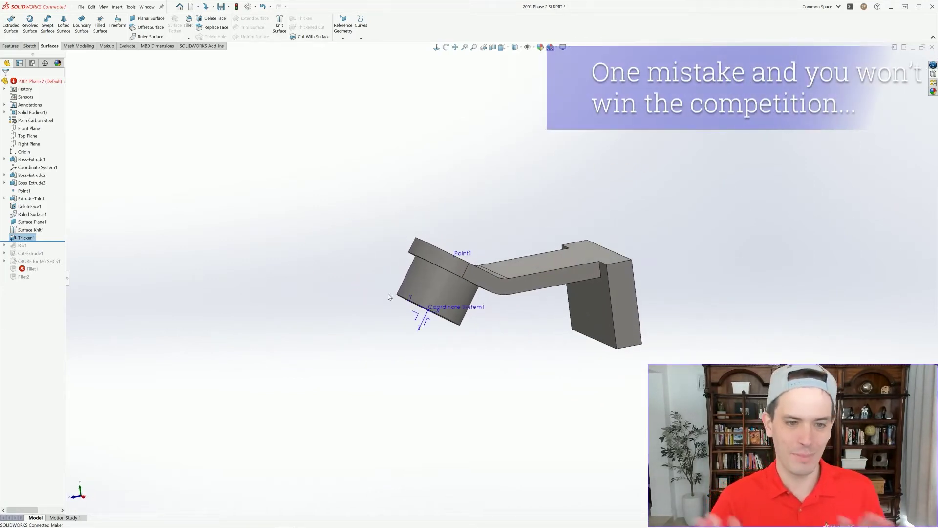
Step: Move the rollback bar below Rib1, reorient the view, and expand Rib1 to show Sketch5
click(30, 207)
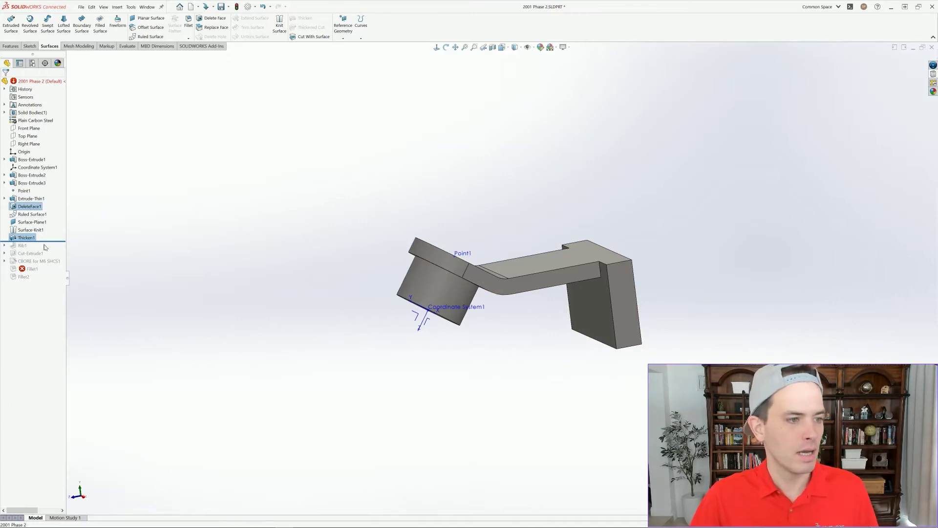
drag(50, 245, 49, 248)
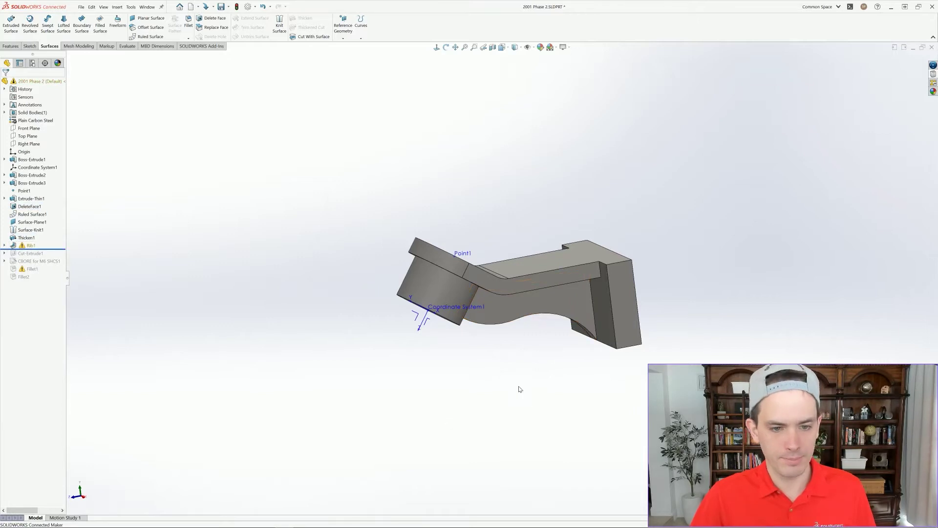
middle_drag(517, 388, 482, 373)
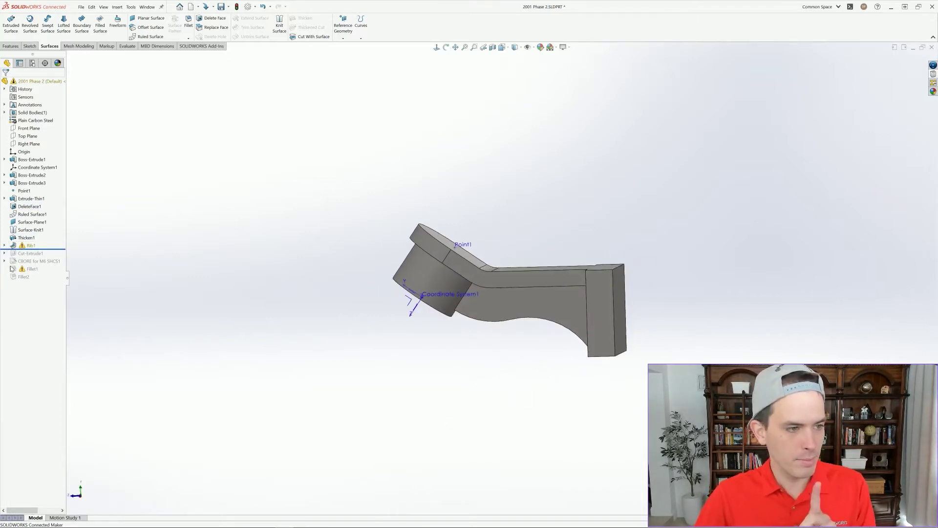
click(4, 246)
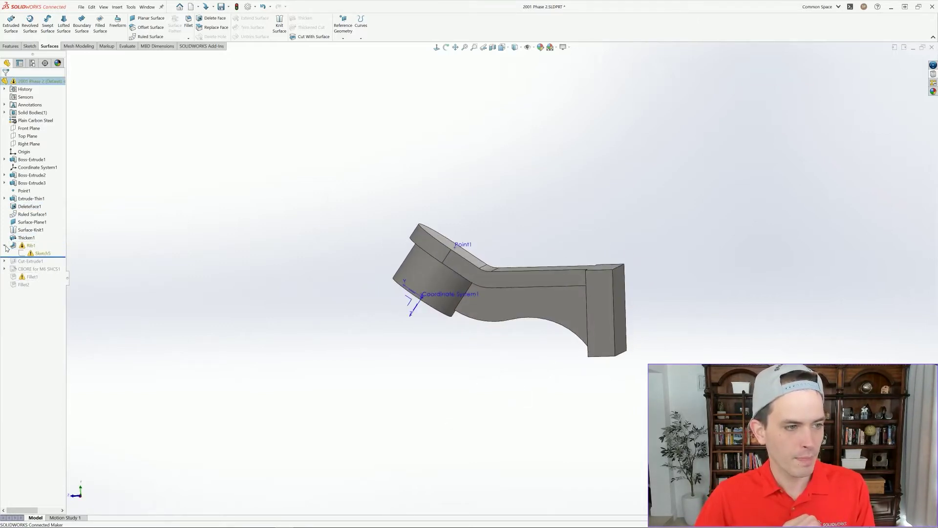
Step: Edit Sketch5 and delete its curved spline and the line dimensioned 26.00
click(43, 254)
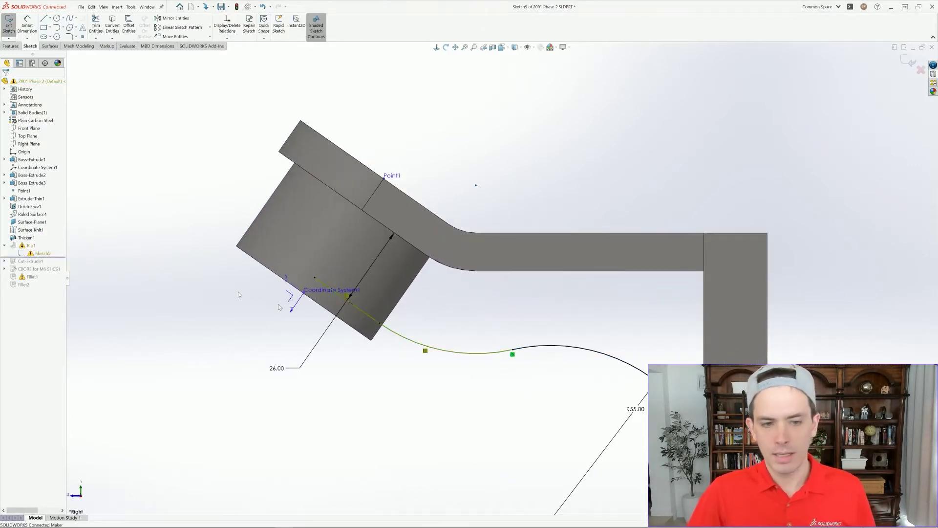
click(456, 355)
key(Delete)
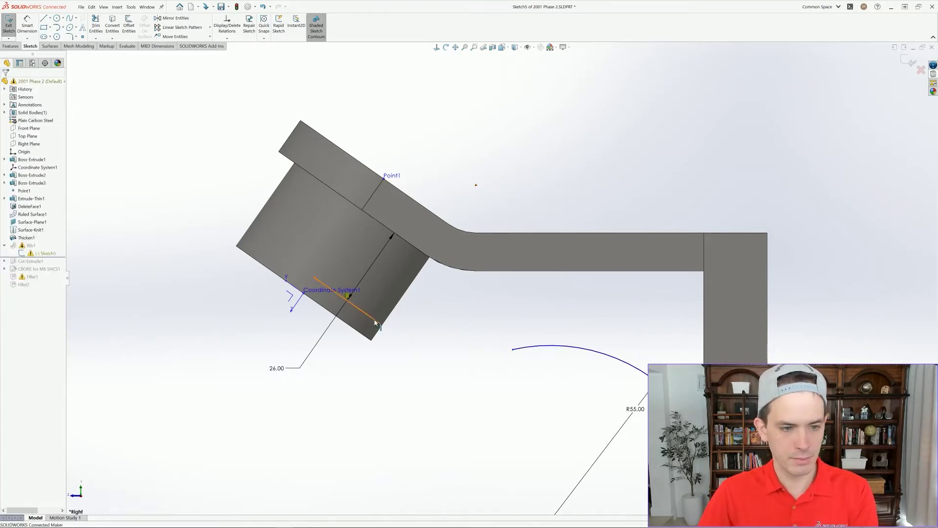
click(375, 322)
key(Delete)
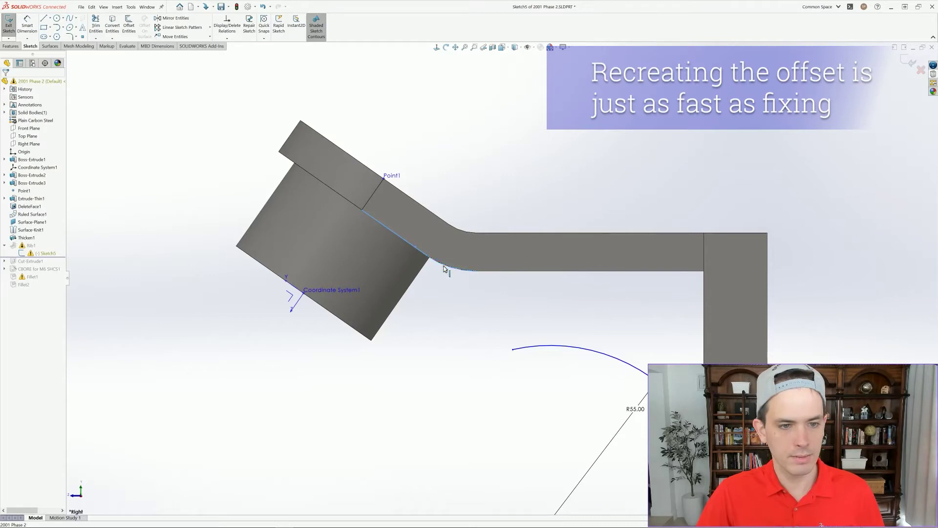
Step: Offset the bracket's bent edge by 26 mm, flipped to the underside
click(128, 27)
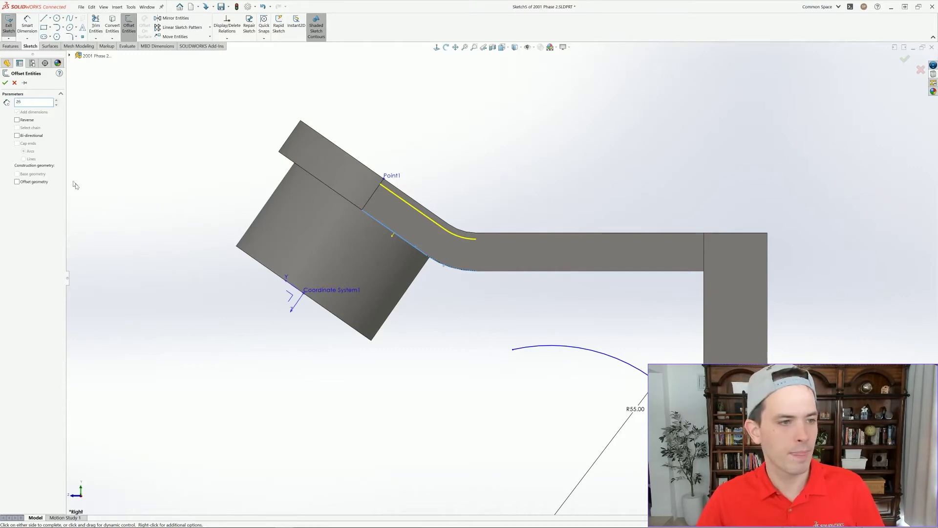
text(26)
key(Return)
click(17, 120)
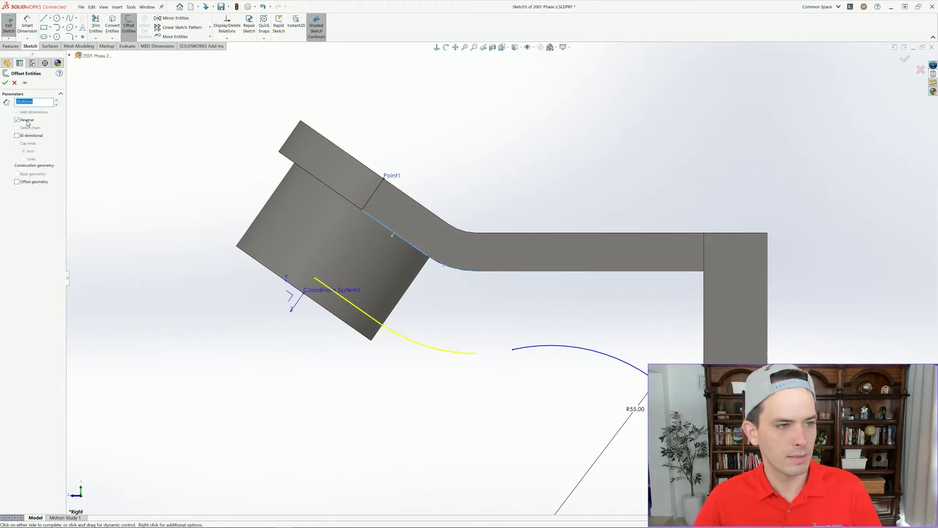
click(5, 83)
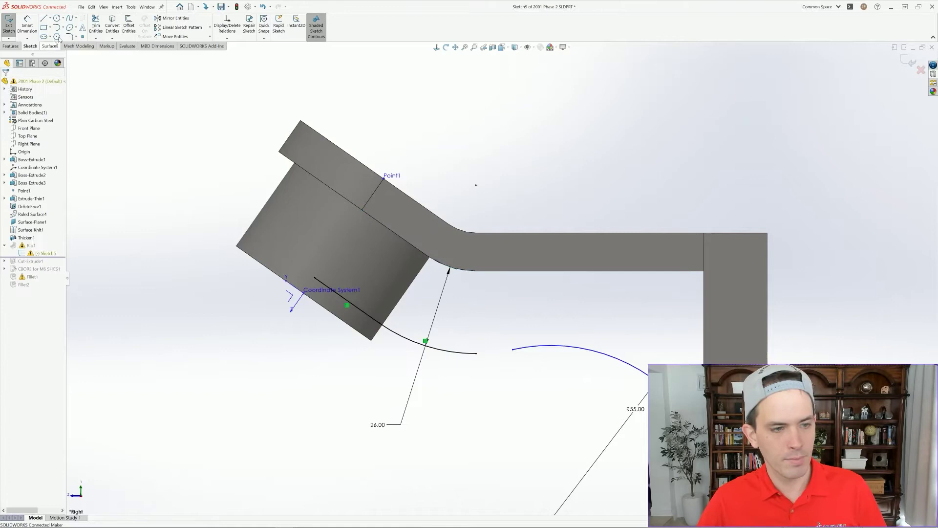
Step: Draw a horizontal line from the arc's end and trim away the leftover arc
key(l)
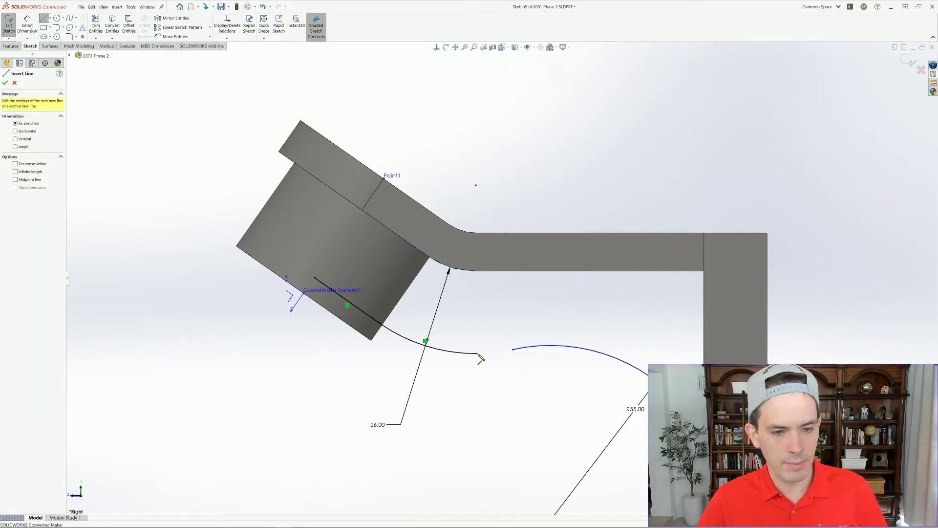
click(643, 353)
key(Escape)
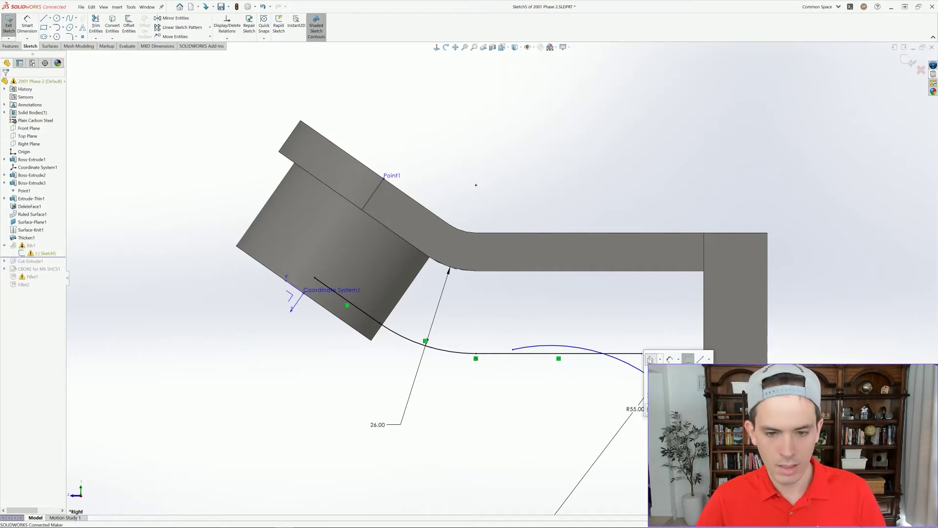
key(t)
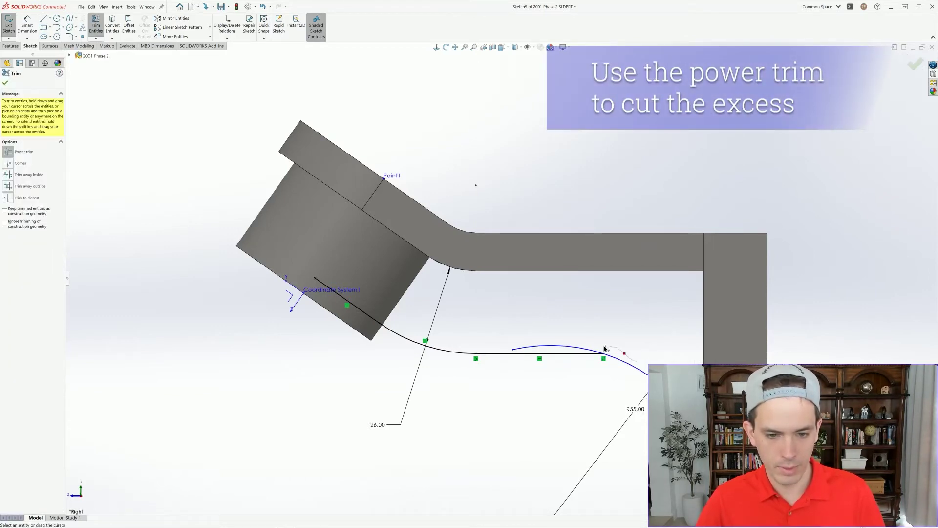
drag(585, 350, 591, 353)
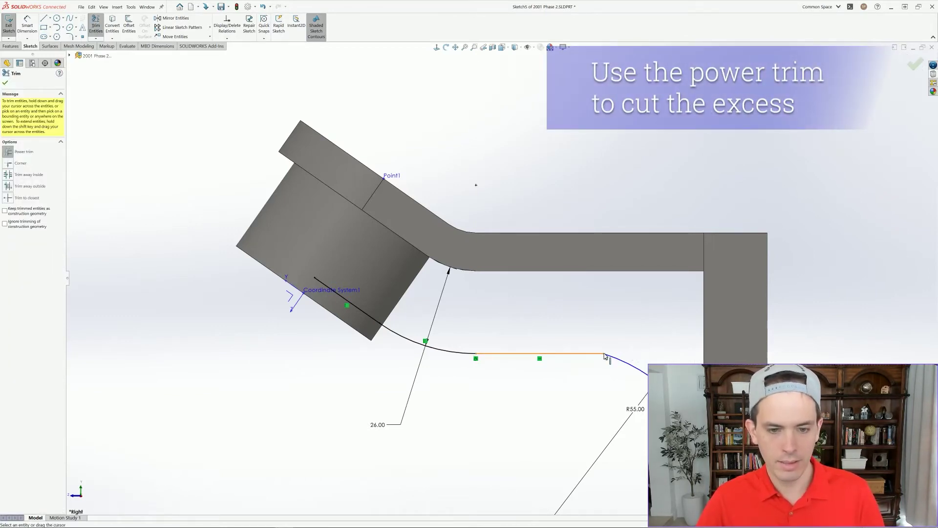
key(Escape)
Step: Make the arc tangent to the line at their shared endpoint
click(604, 354)
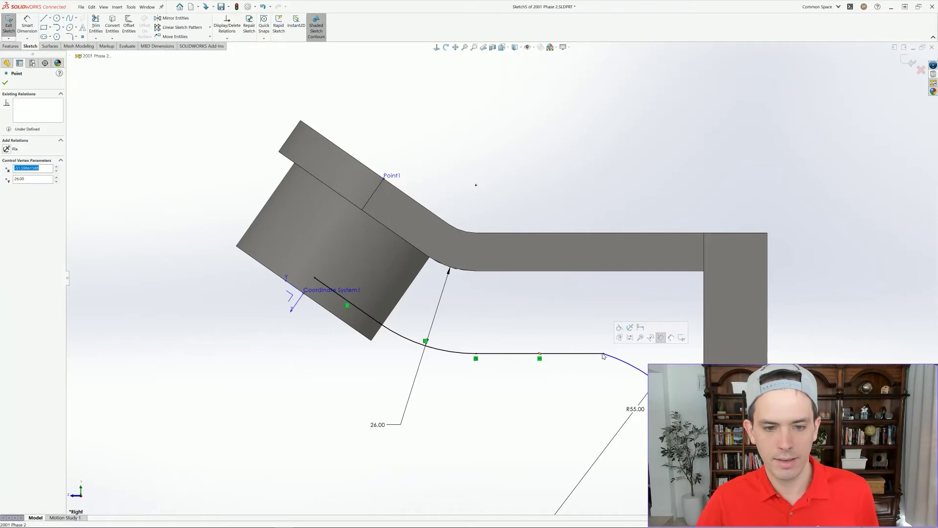
click(616, 334)
click(541, 307)
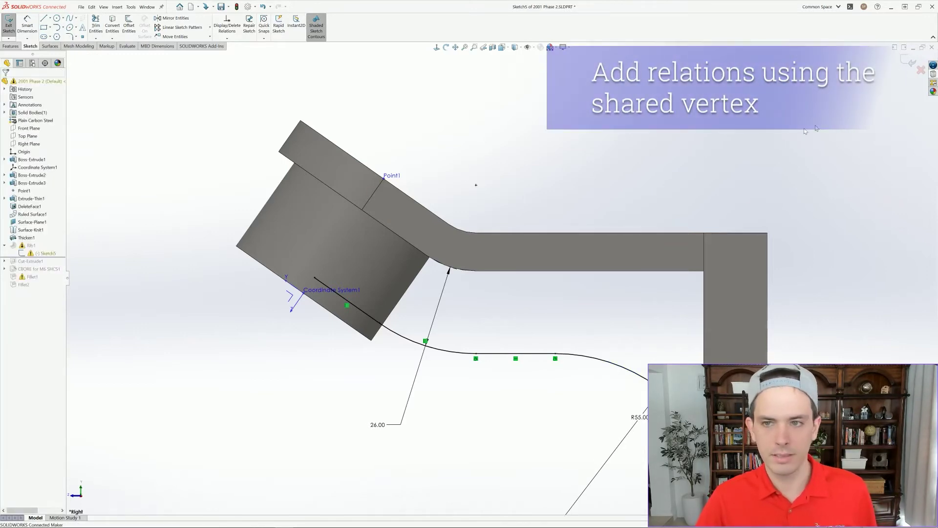
Step: Exit the sketch to rebuild Rib1, then roll forward past Cut-Extrude1 to restore the hole
click(910, 61)
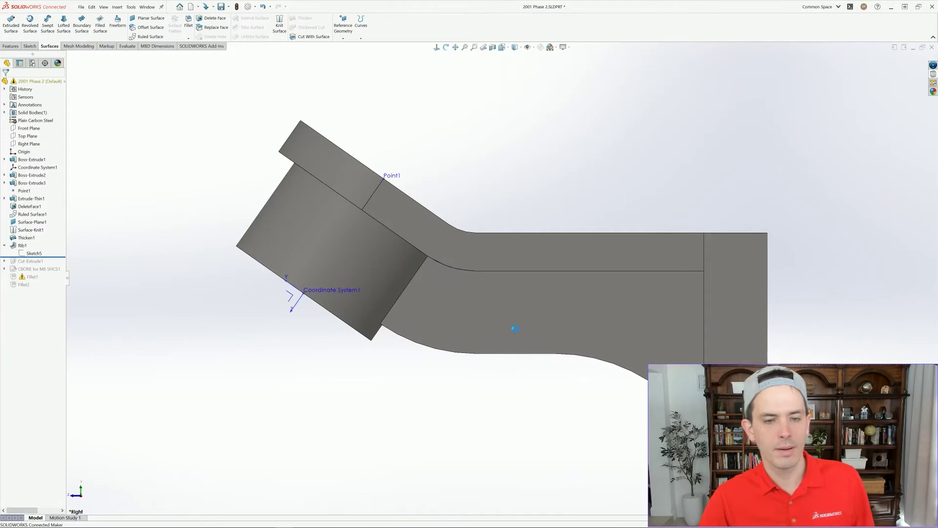
middle_drag(515, 328, 507, 254)
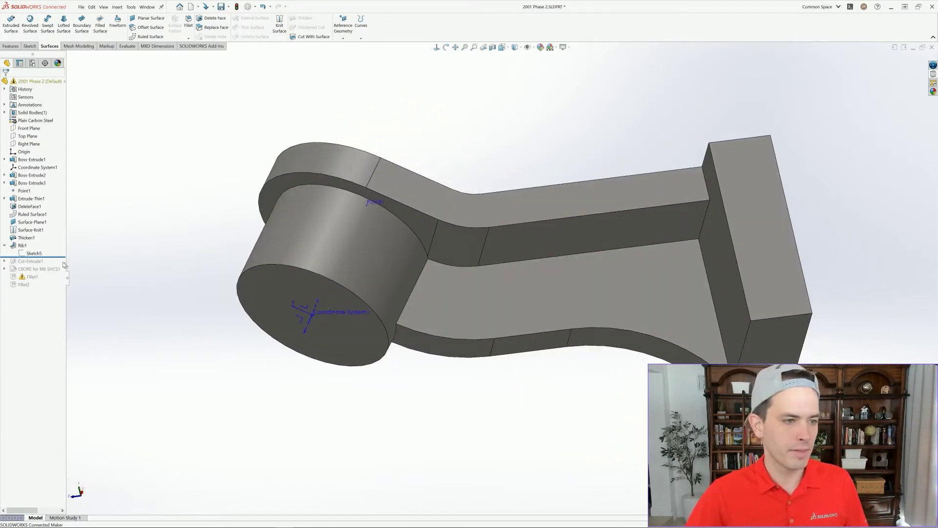
drag(54, 257, 54, 265)
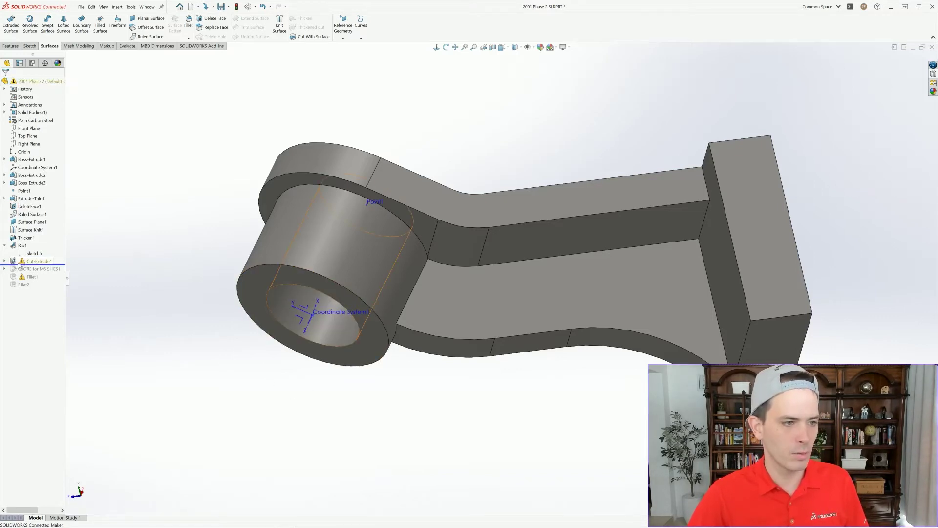
Step: Move Sketch6's sketch plane onto the cylinder boss's end face and check the hole
click(4, 261)
click(29, 268)
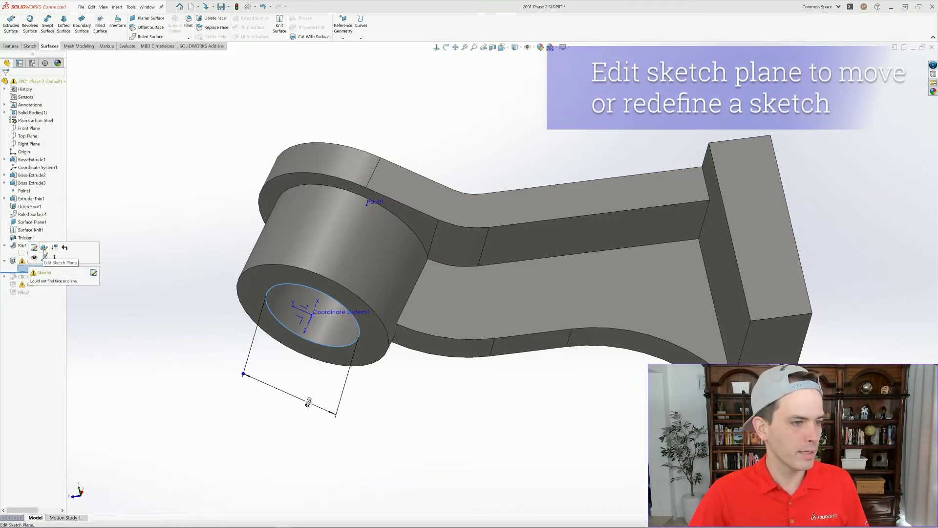
click(44, 250)
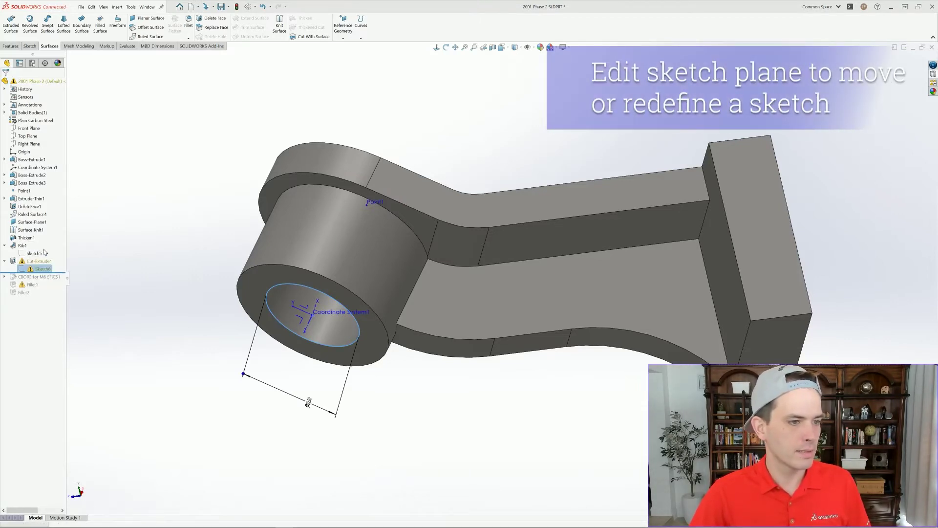
click(289, 293)
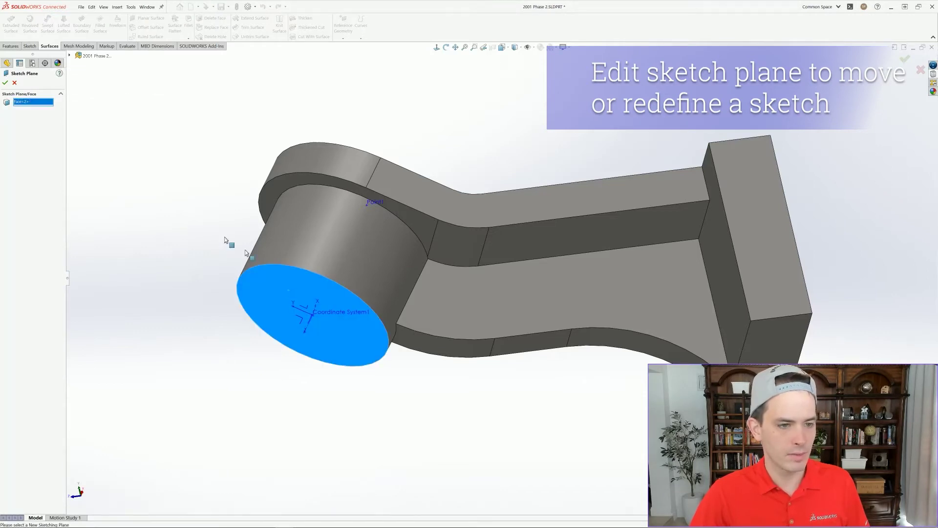
click(5, 84)
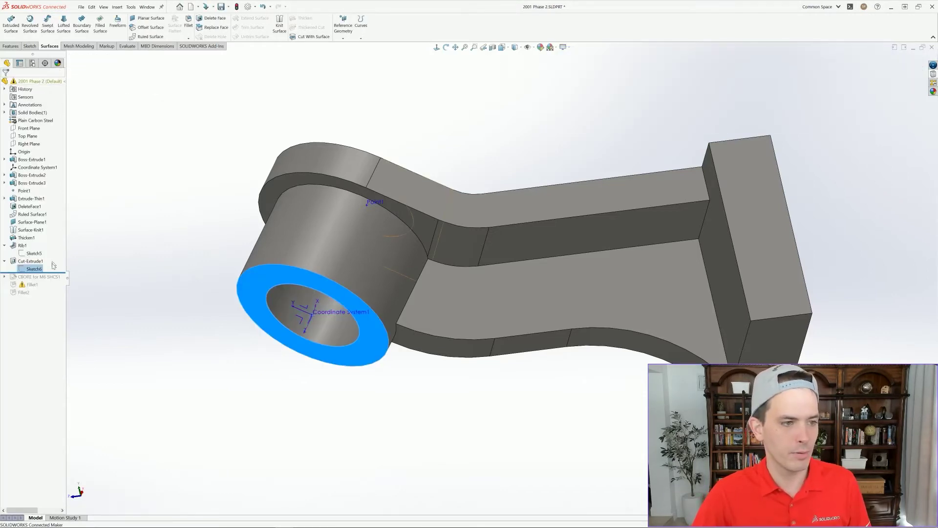
middle_drag(248, 373, 450, 400)
Step: Roll the history forward to restore the counterbore holes and the fillets
click(154, 318)
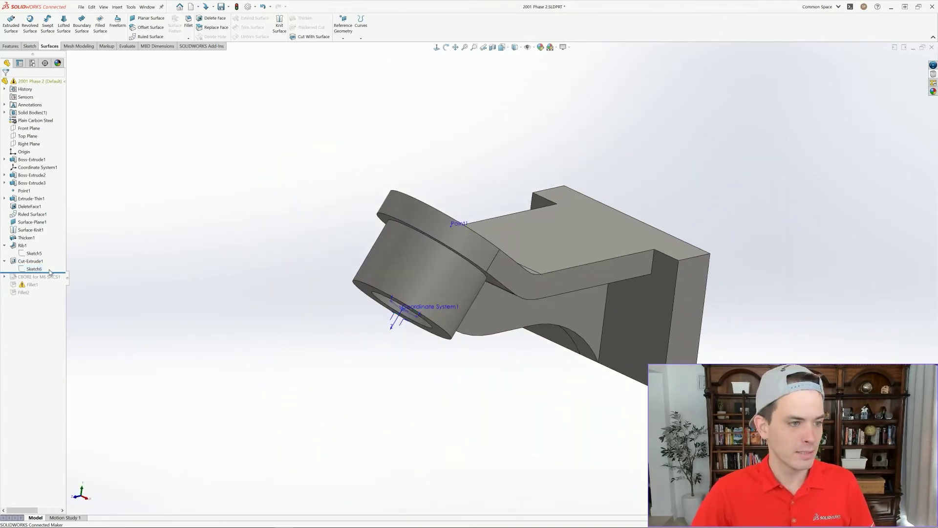
drag(51, 272, 50, 280)
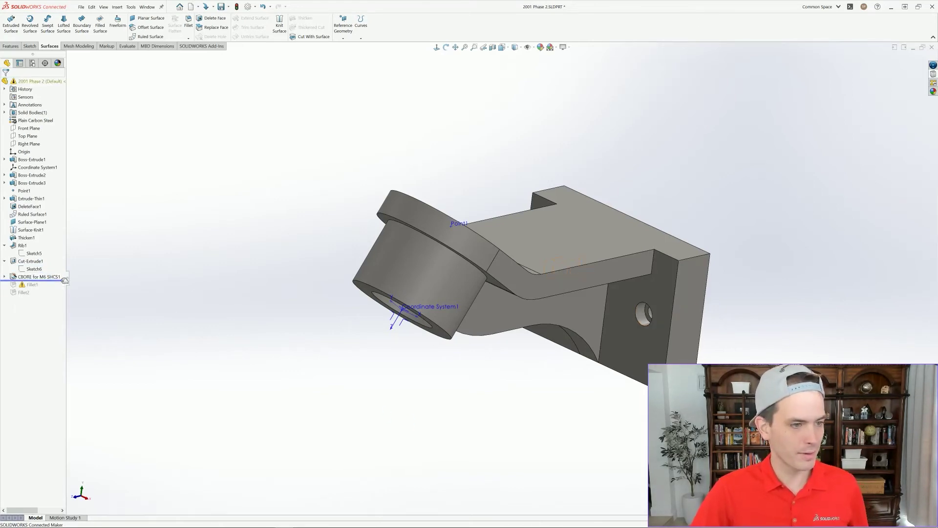
drag(64, 281, 64, 296)
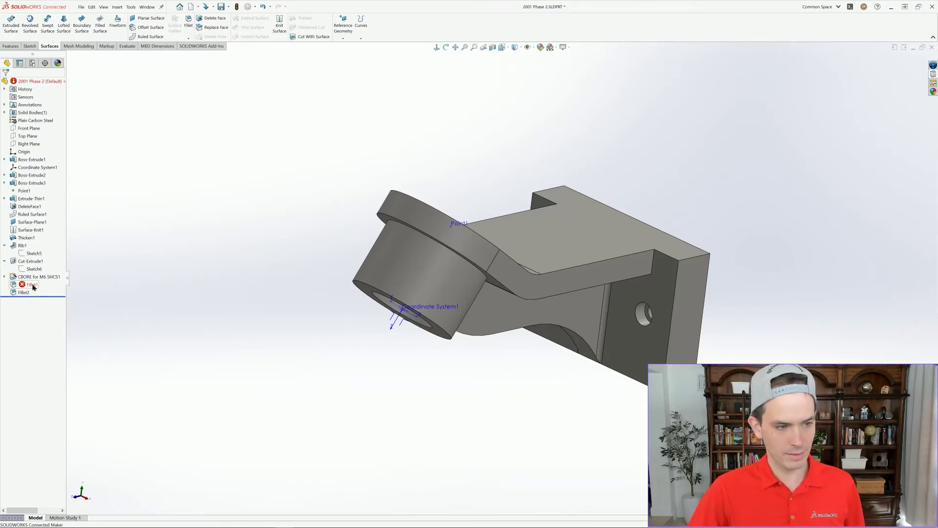
Step: Edit Fillet1 and bring up options for its missing Items To Fillet references
right_click(30, 284)
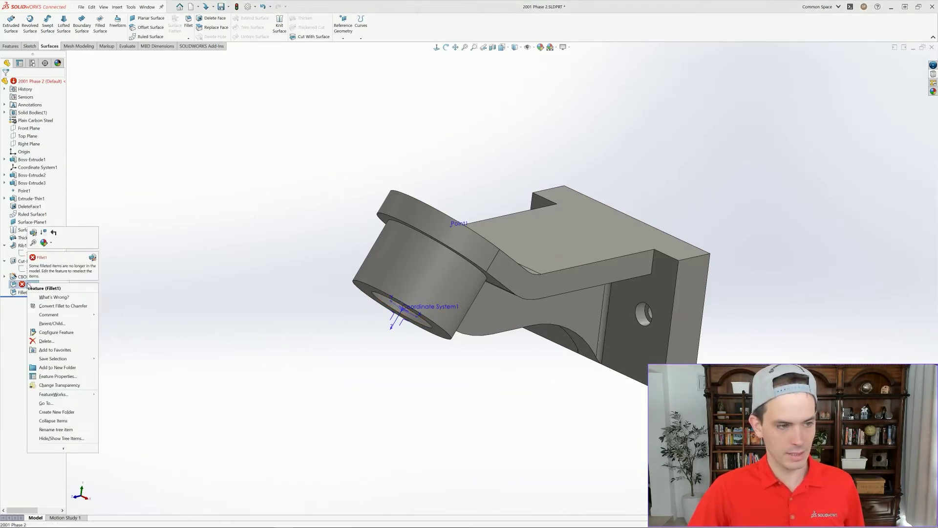
click(522, 430)
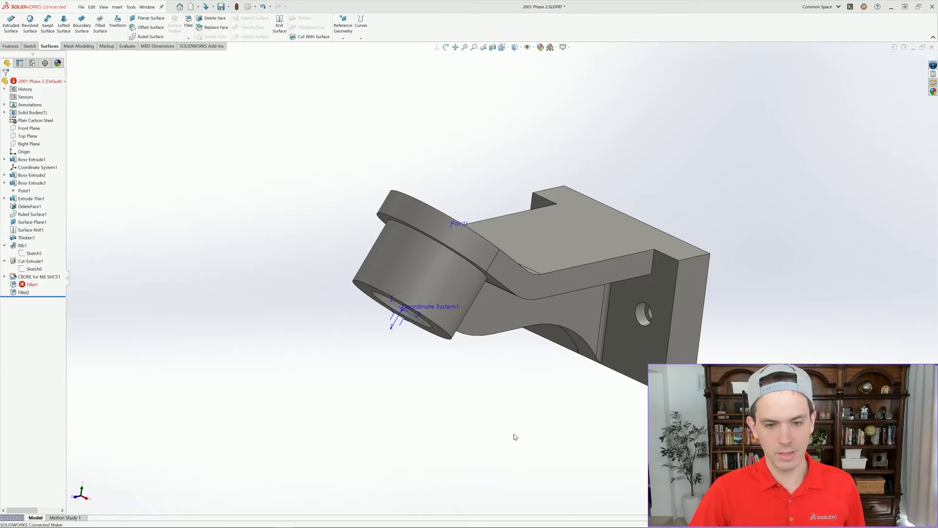
middle_drag(528, 373, 527, 337)
right_click(42, 132)
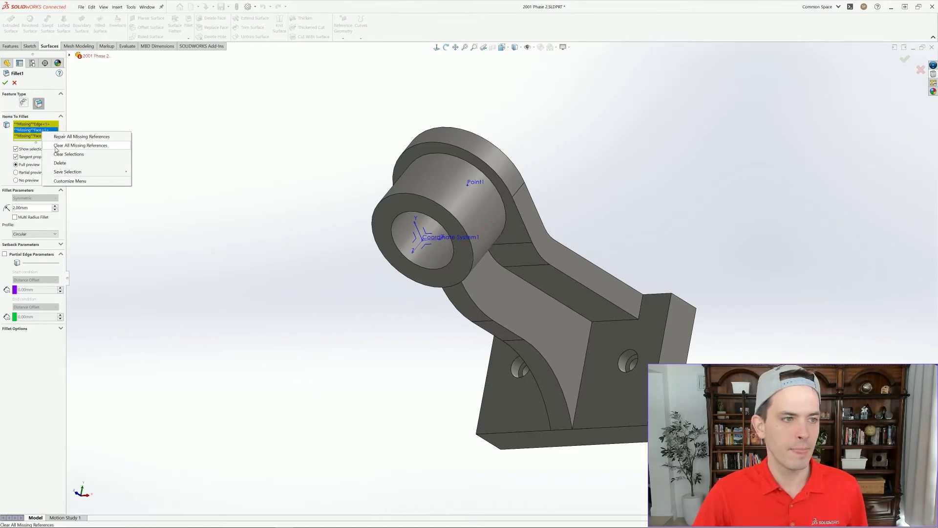
Step: Clear Fillet1's missing references and select the curved rib face and cylinder boss face
click(57, 147)
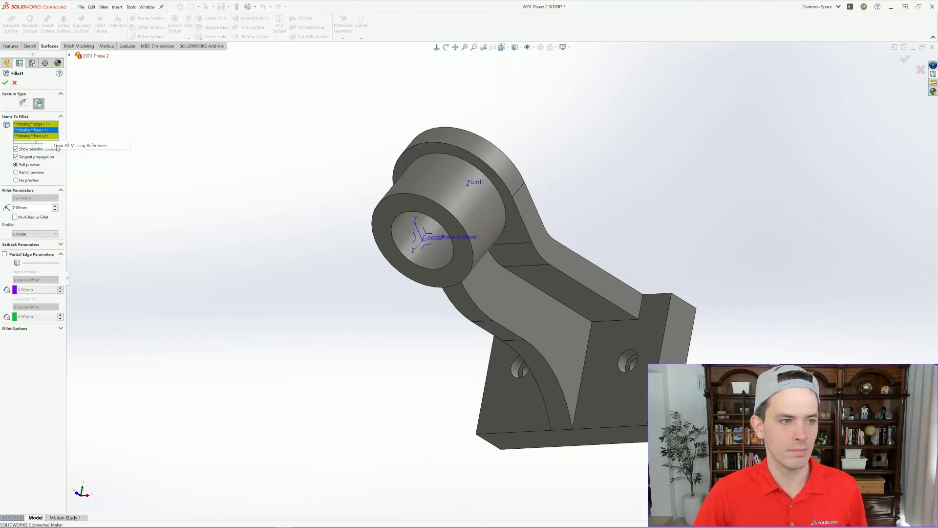
click(504, 333)
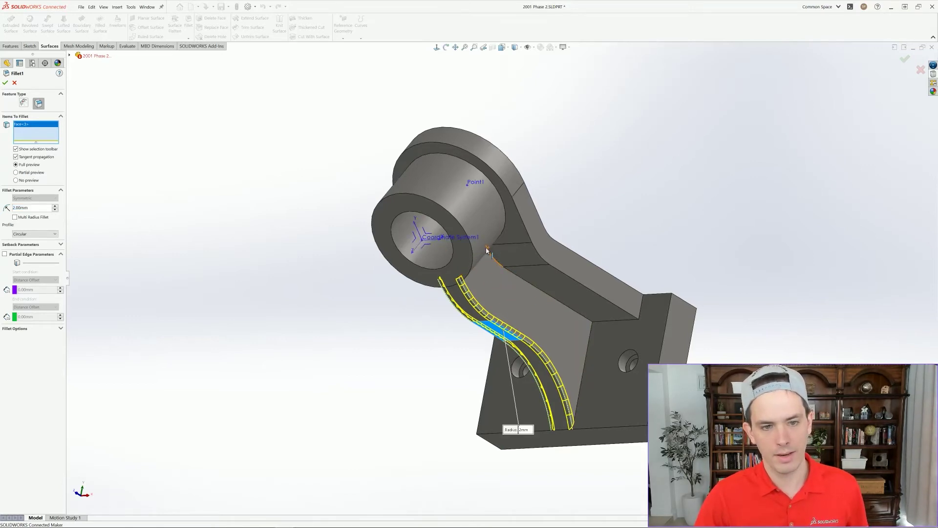
middle_click(494, 280)
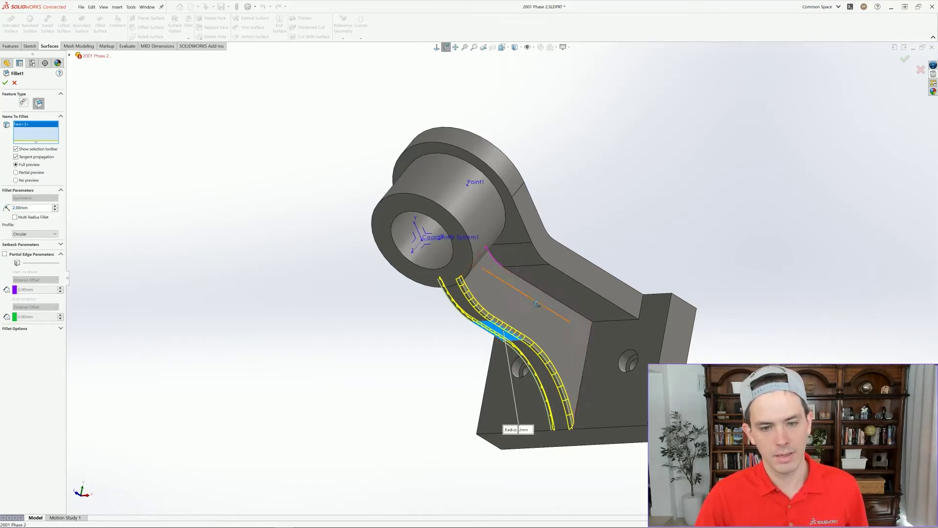
middle_drag(493, 276, 473, 252)
click(473, 253)
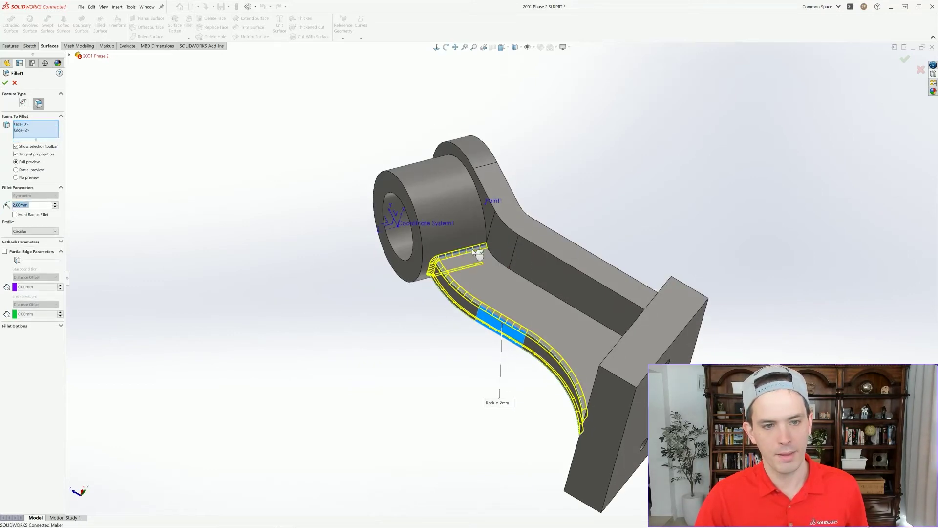
Step: Add the five rib edges to the 2.00 mm fillet selection
click(465, 236)
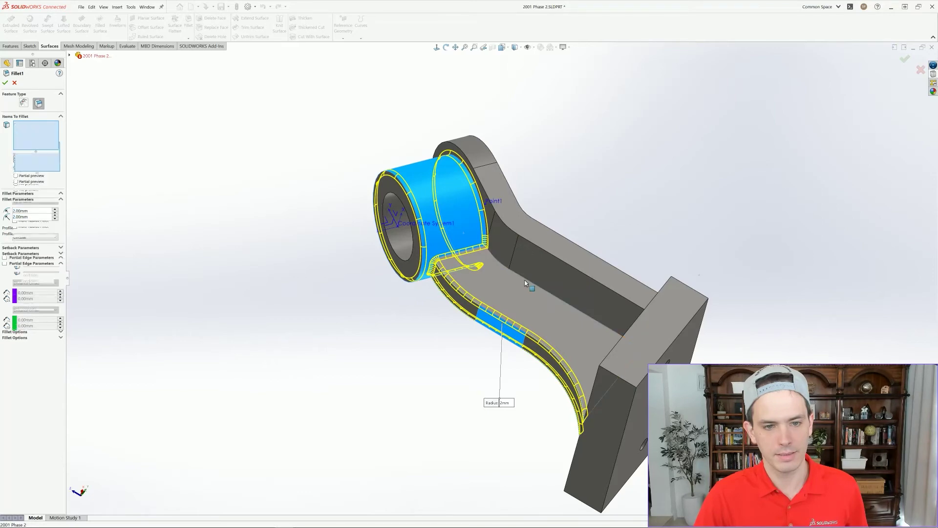
click(539, 291)
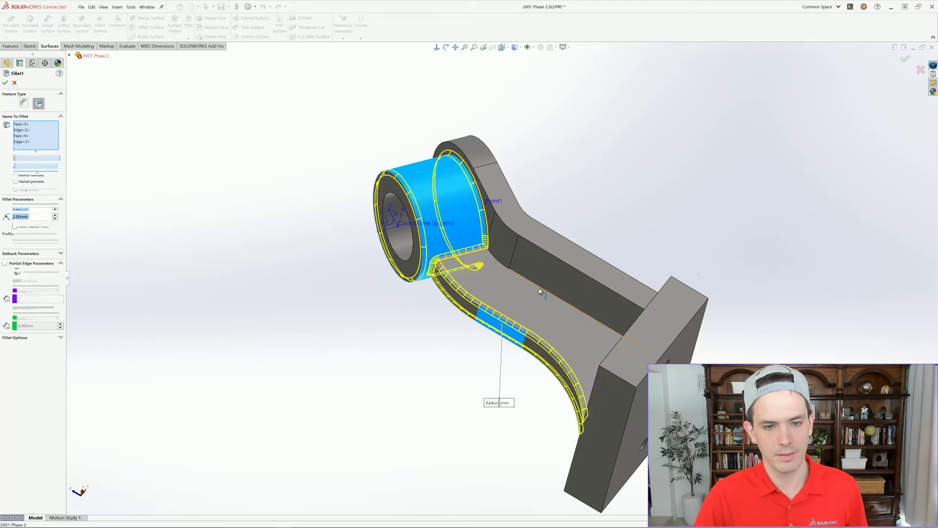
middle_drag(465, 336, 501, 283)
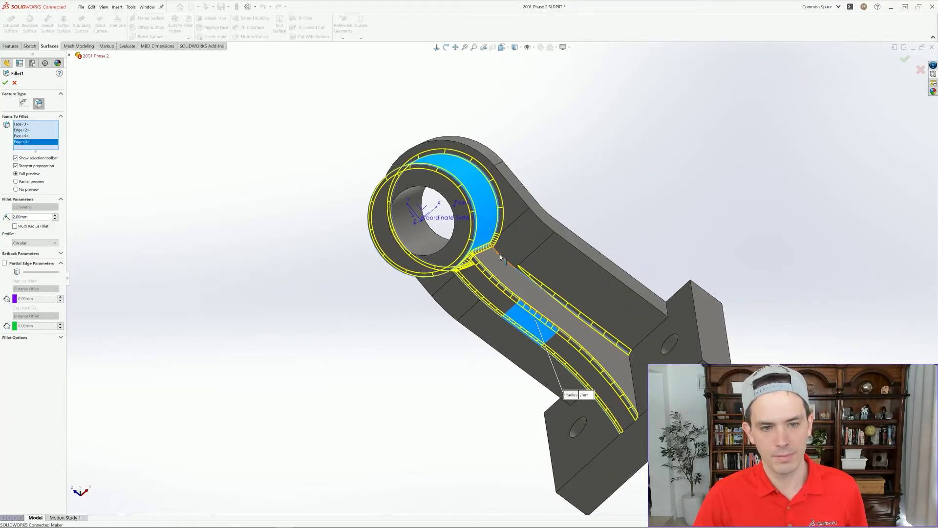
click(501, 258)
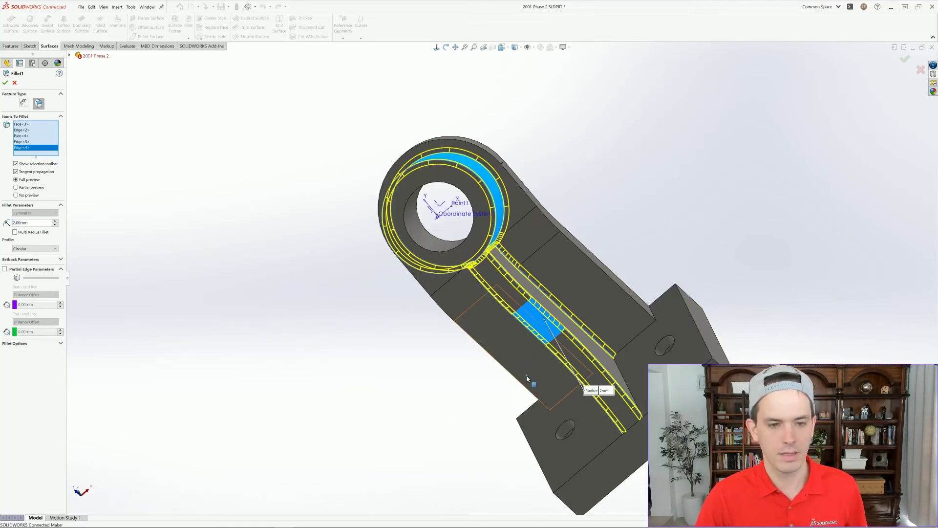
middle_drag(485, 390, 497, 342)
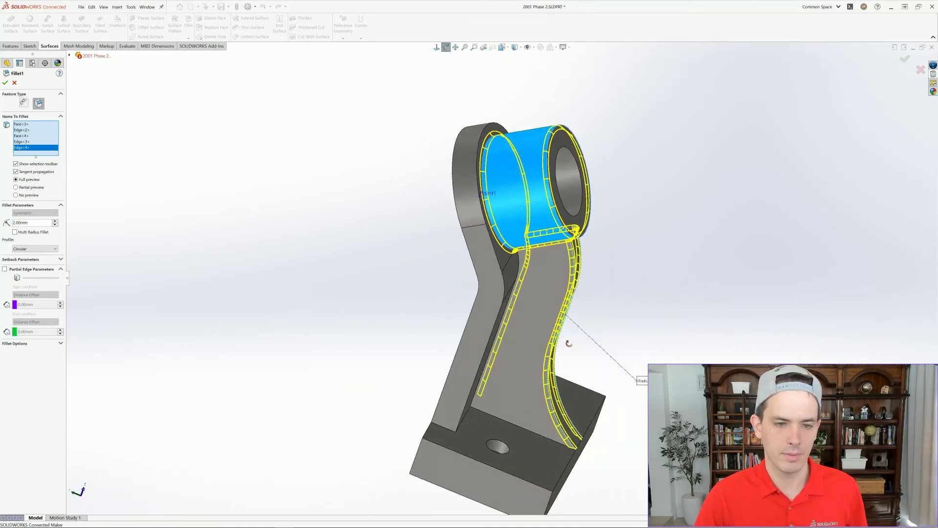
click(495, 348)
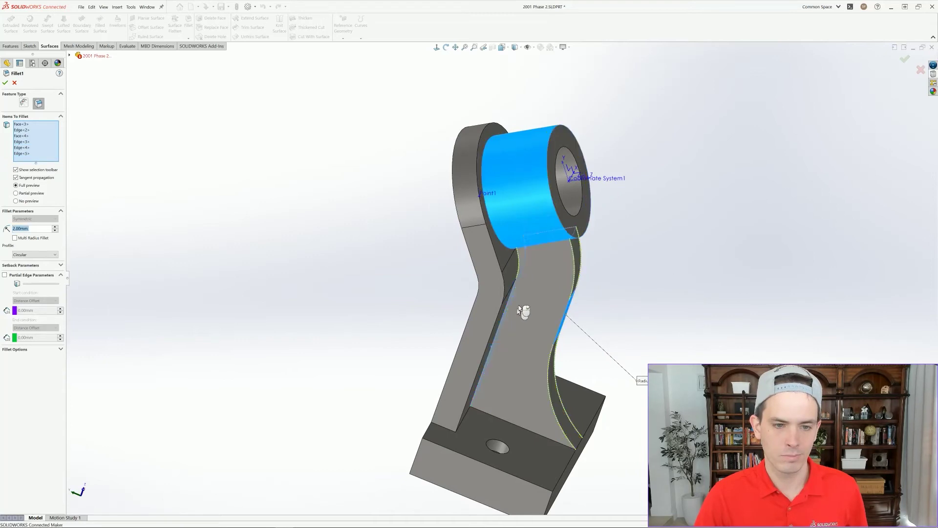
click(519, 269)
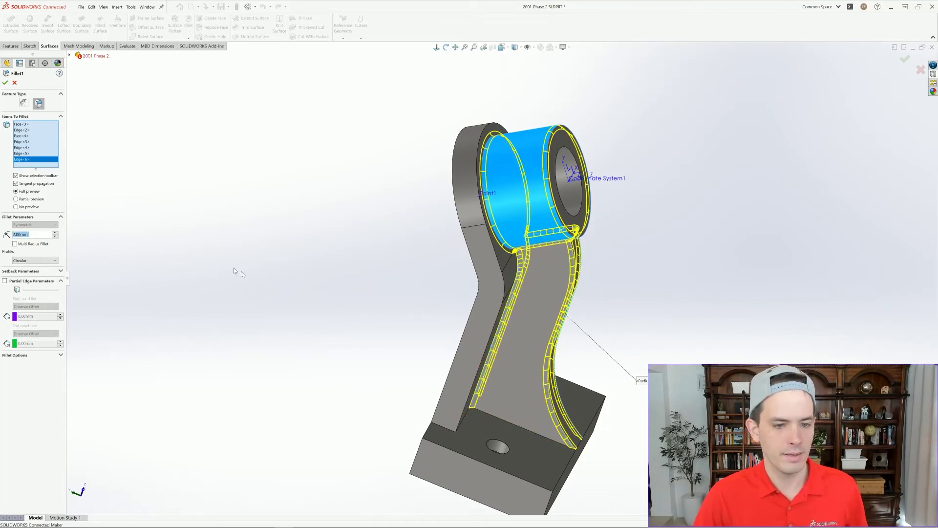
Step: Apply Fillet1 and show the bracket's mass properties, reporting 2269.96 grams
key(Return)
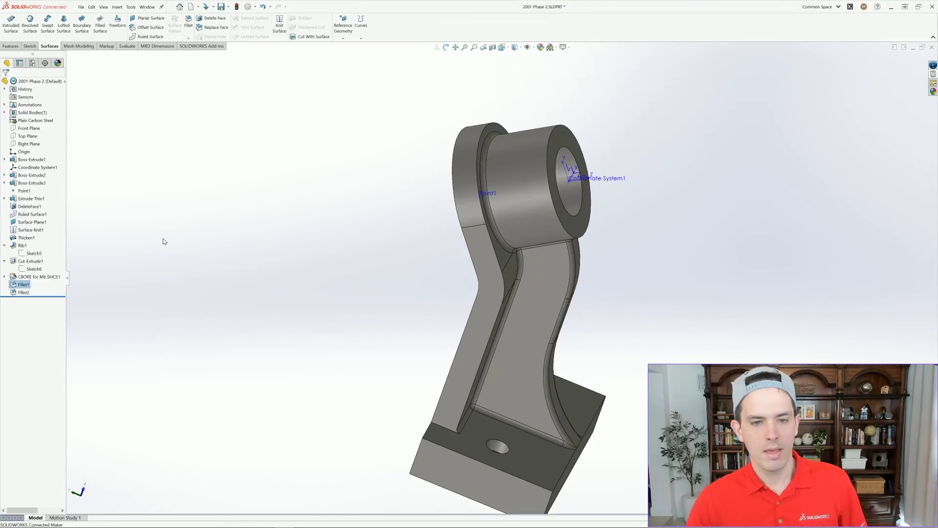
middle_drag(535, 270, 189, 153)
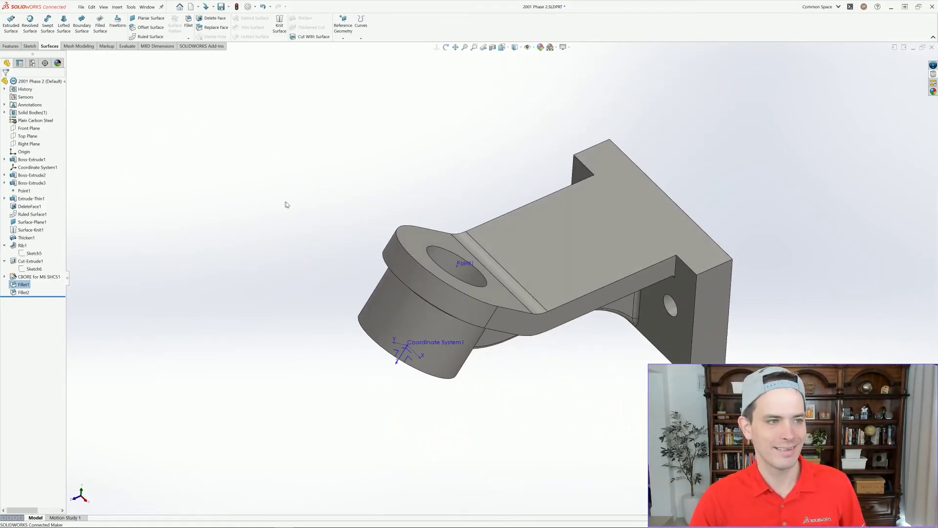
click(126, 46)
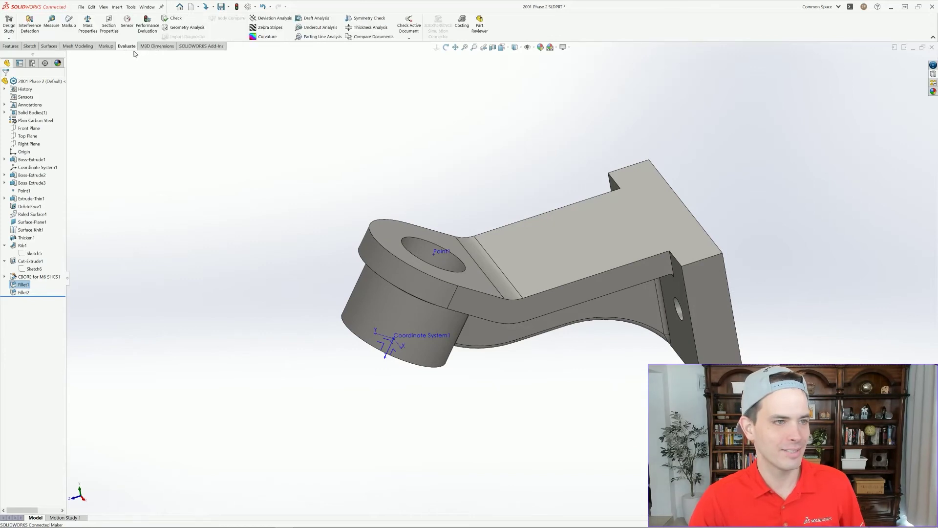
click(85, 26)
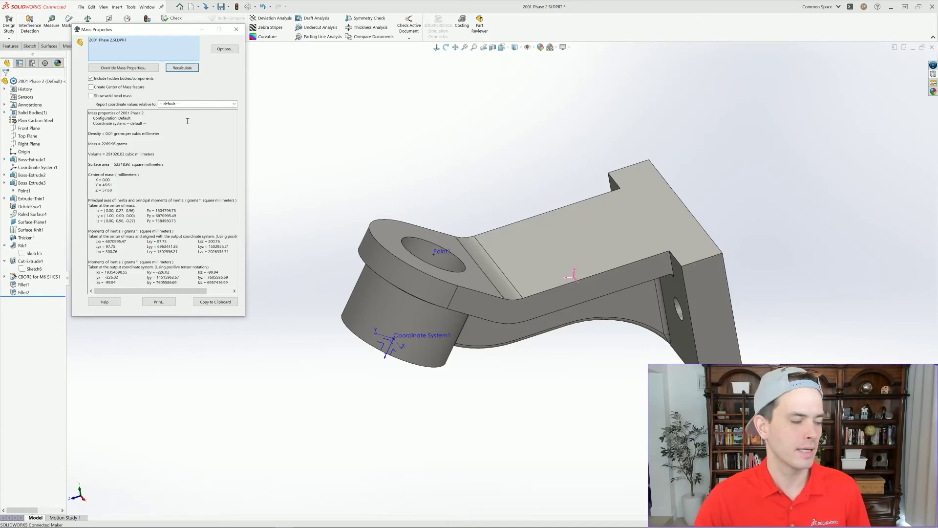
Step: Close Mass Properties and move DeleteFace1 through Thicken1 into a new folder
click(236, 29)
middle_drag(237, 148, 240, 145)
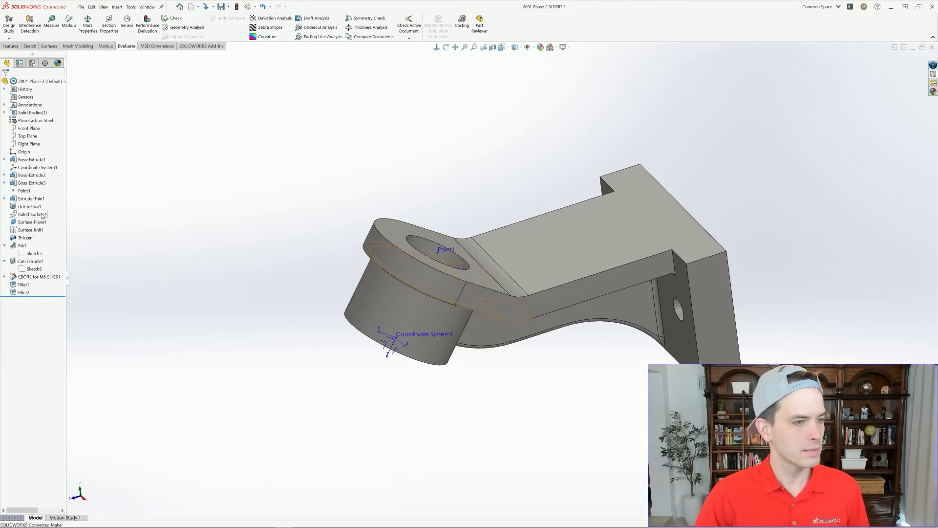
click(35, 207)
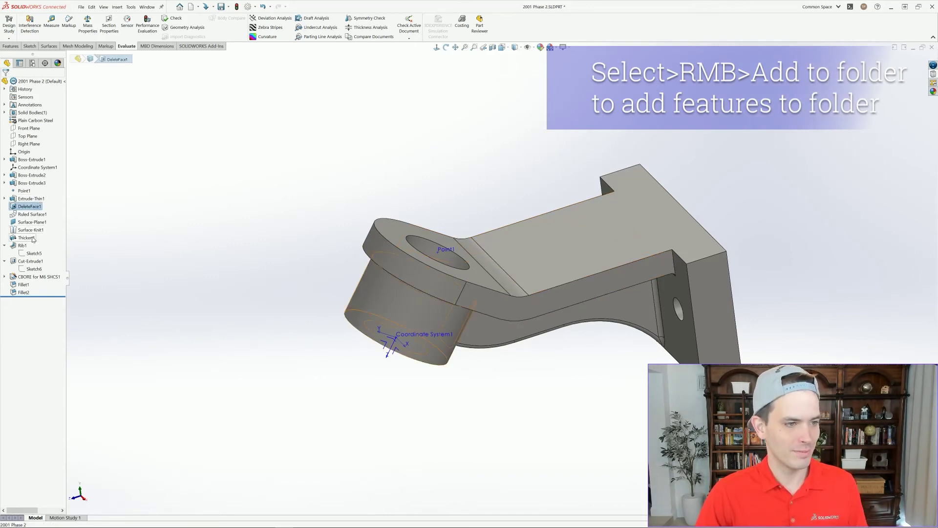
shift+click(32, 238)
right_click(32, 238)
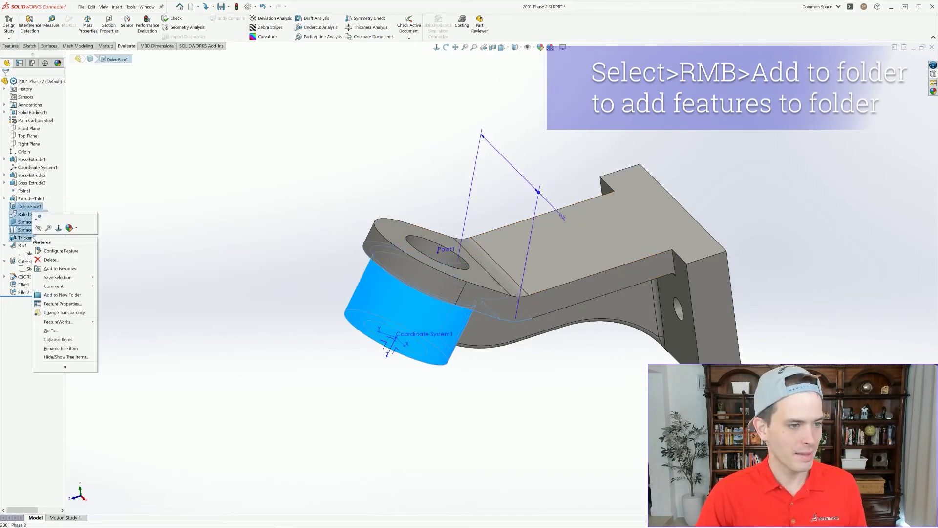
click(62, 295)
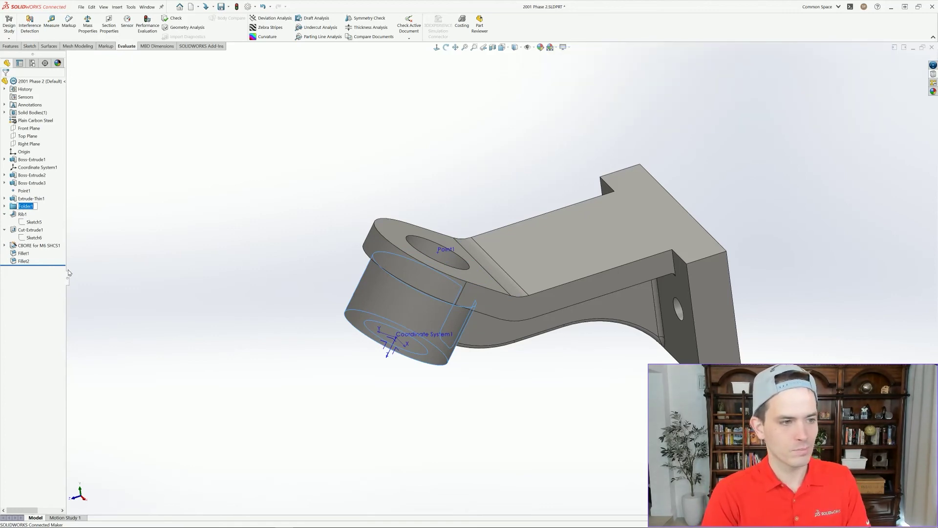
Step: Keep the name Folder1 and comment it 'this was to fix a mistake in the thought process'
key(Return)
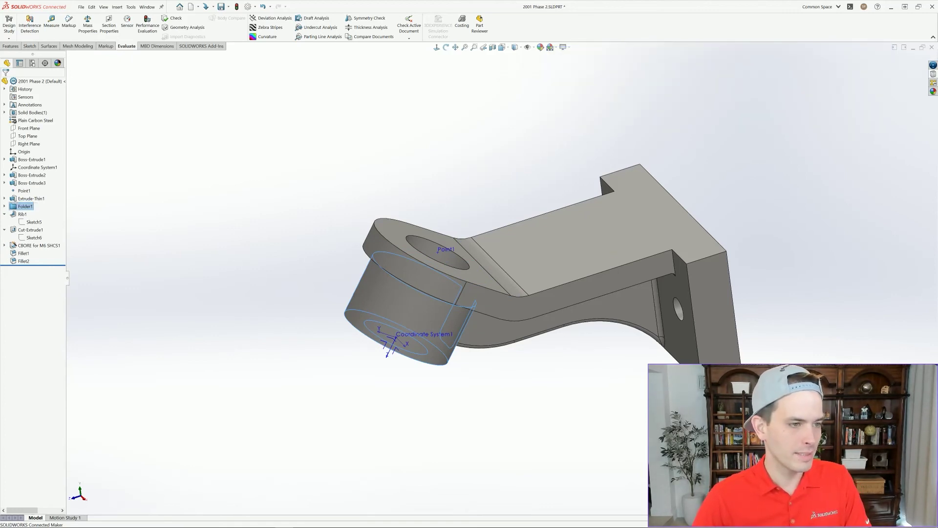
right_click(20, 214)
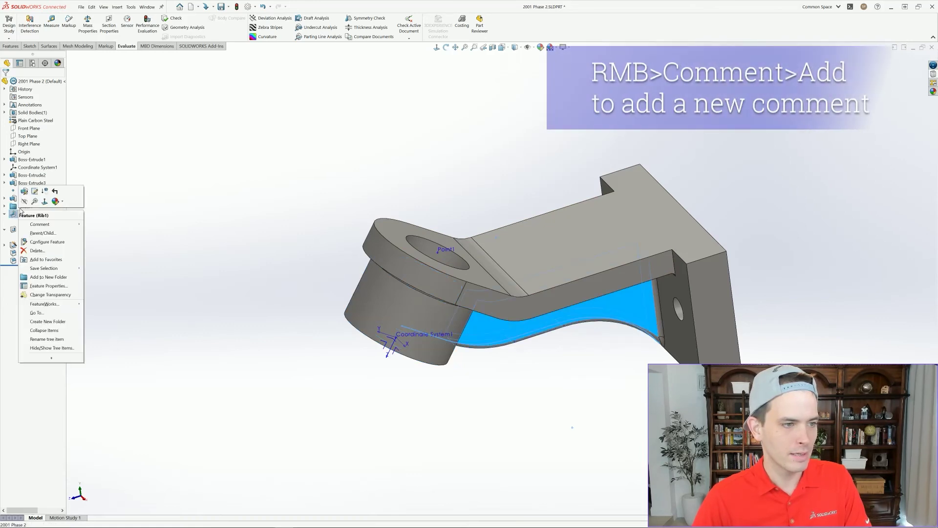
right_click(21, 205)
mouse_move(44, 249)
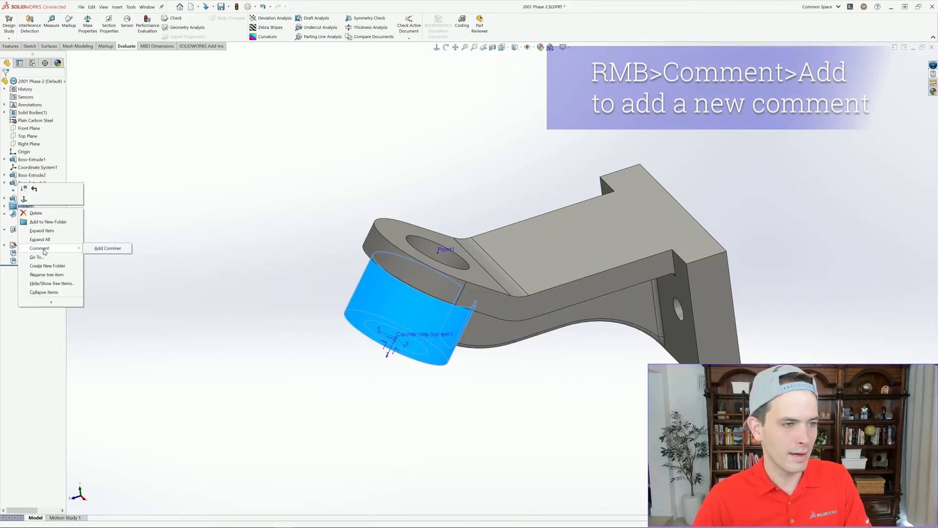
click(99, 250)
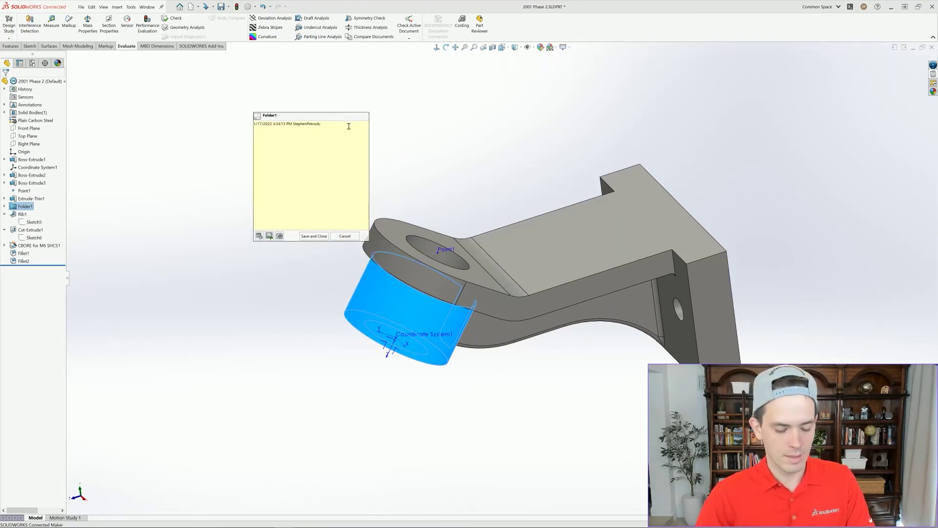
text(th)
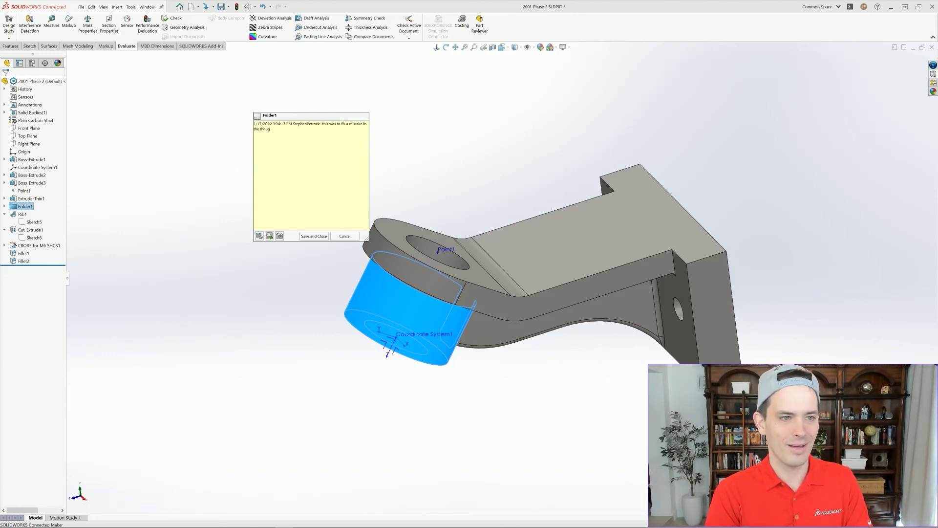
text(ht process)
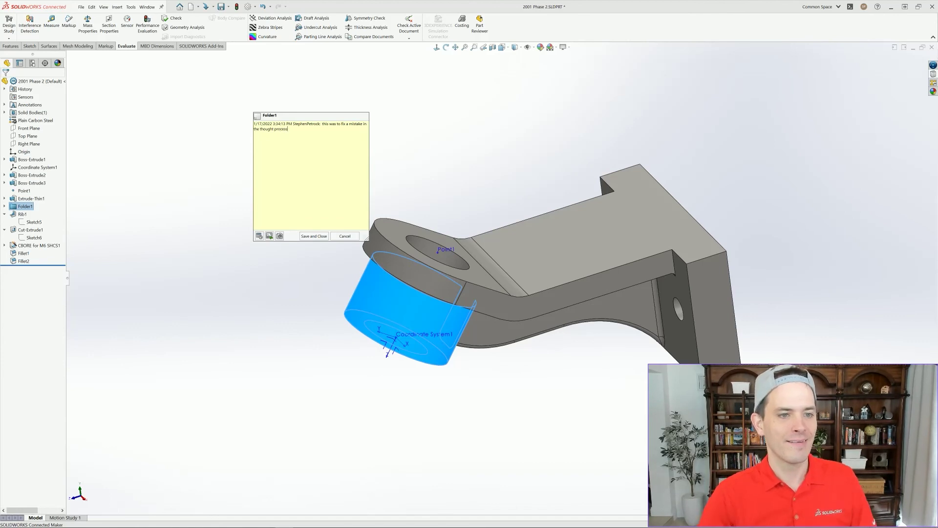
Step: Save the Folder1 comment and confirm it appears on the folder in the tree
click(314, 237)
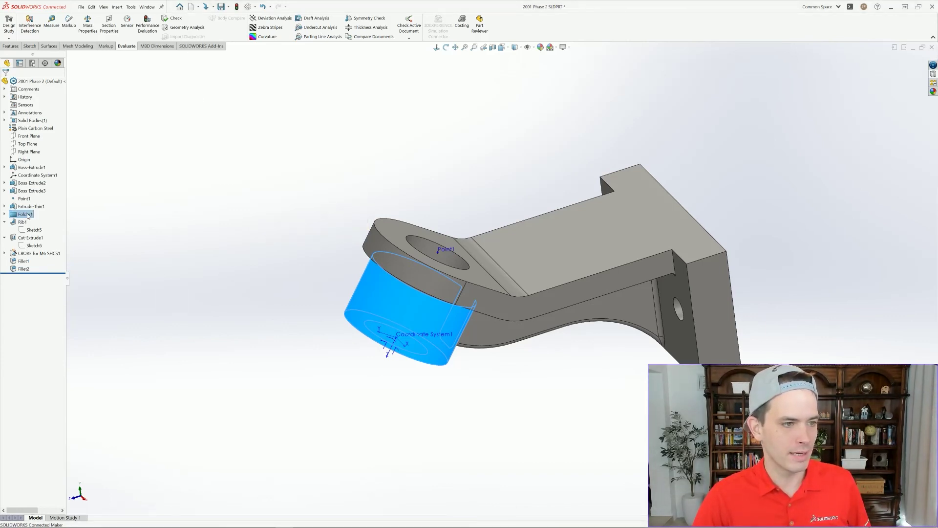
mouse_move(13, 216)
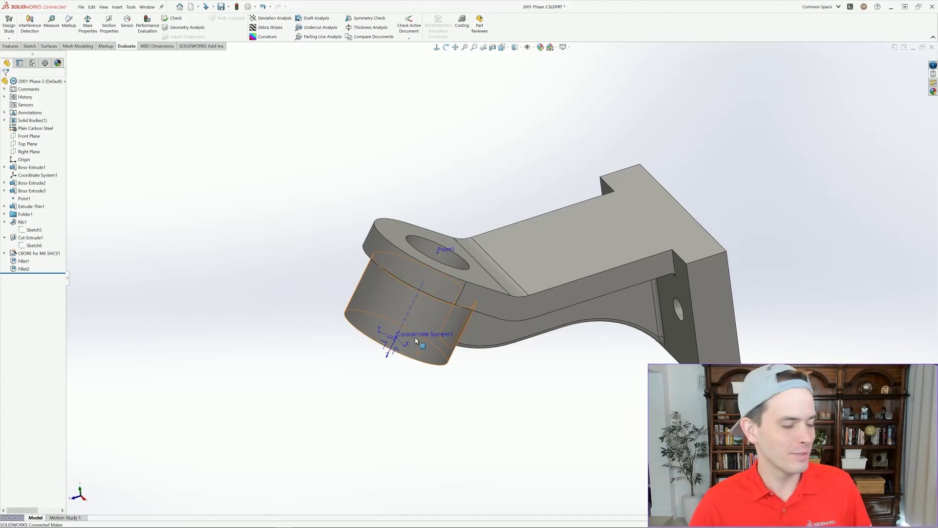
mouse_move(520, 393)
middle_down()
mouse_move(521, 361)
mouse_move(524, 383)
middle_up()
scroll(358, 310, down, 3)
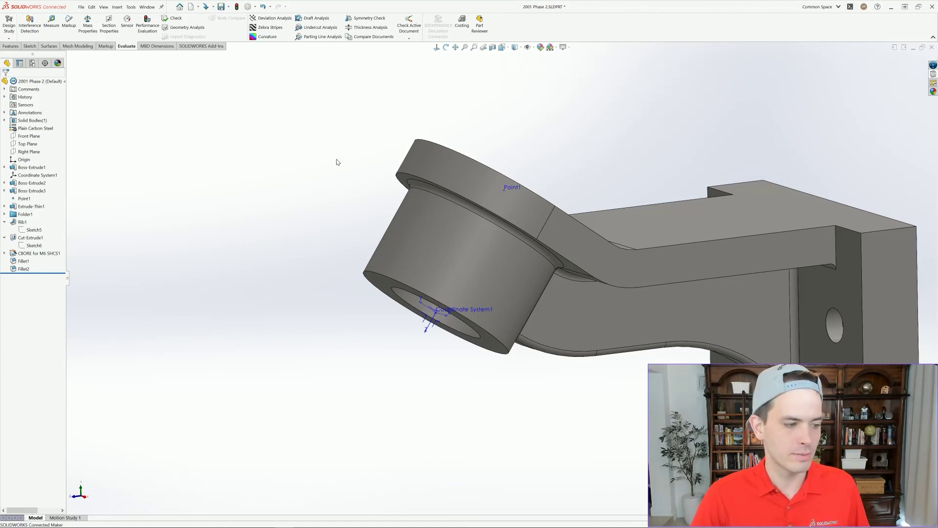
scroll(501, 275, up, 3)
scroll(606, 322, up, 1)
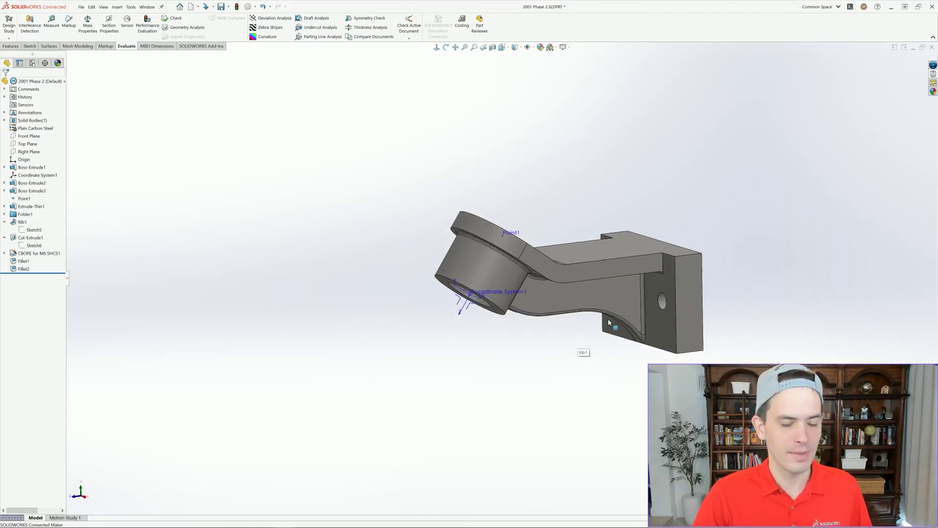